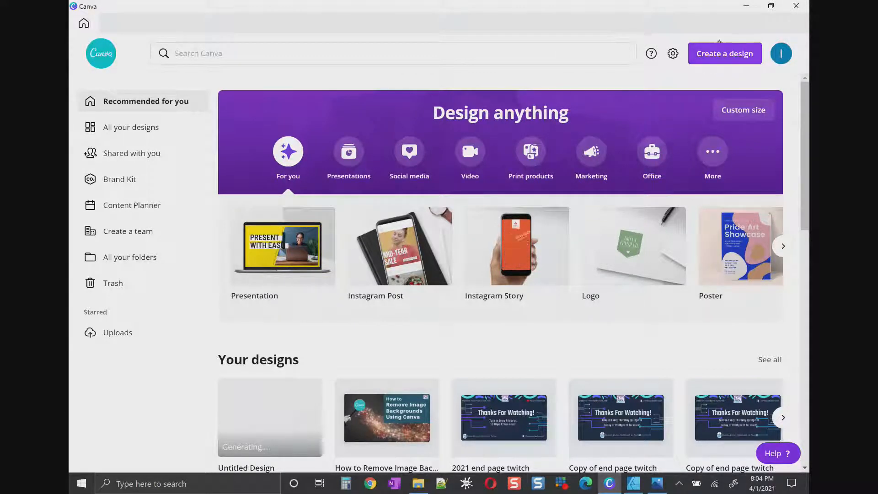
Open murphy-and-ruby.jpg from the 1demo folder on drive C for photo editing in a new design
left_click(726, 64)
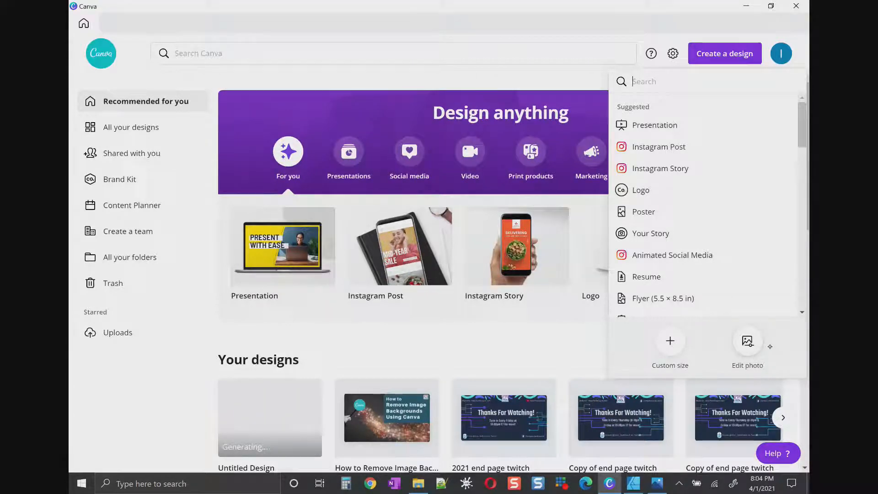
left_click(750, 348)
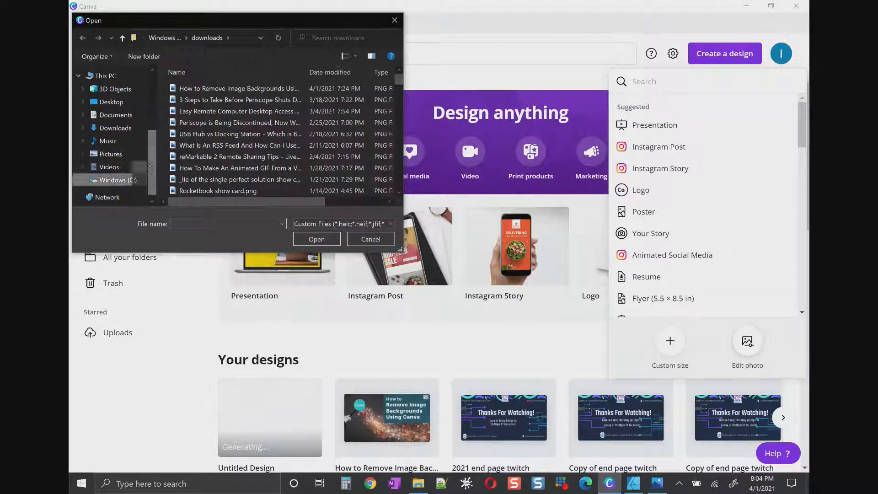
left_click(82, 180)
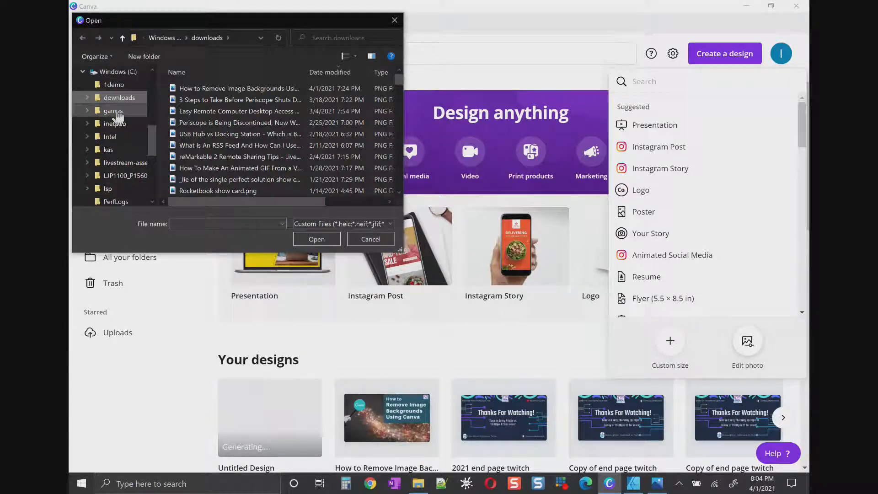
left_click(114, 84)
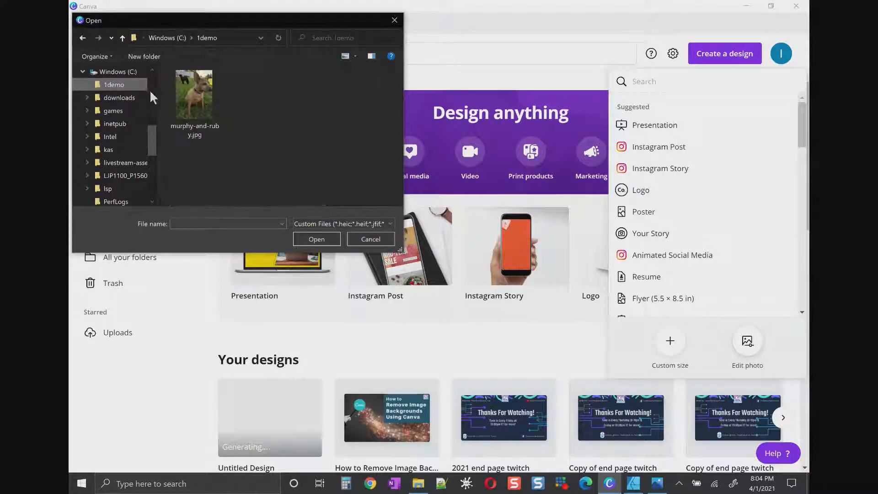
left_click(195, 98)
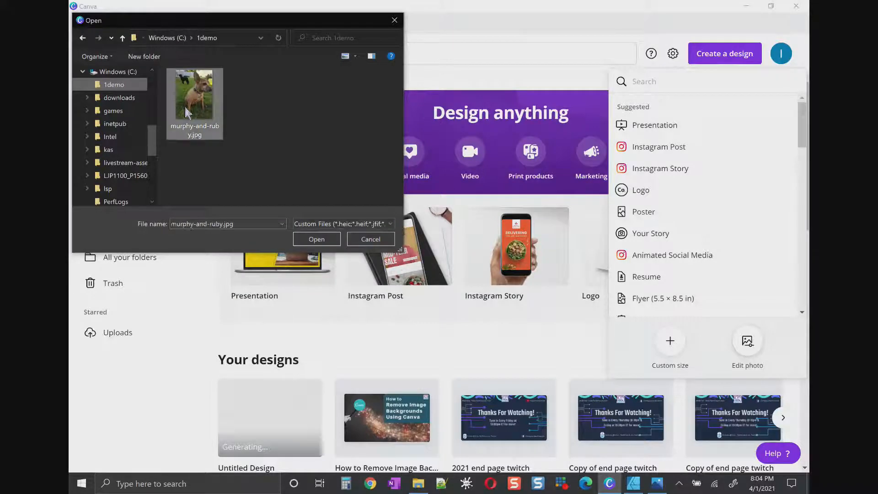
left_click(317, 239)
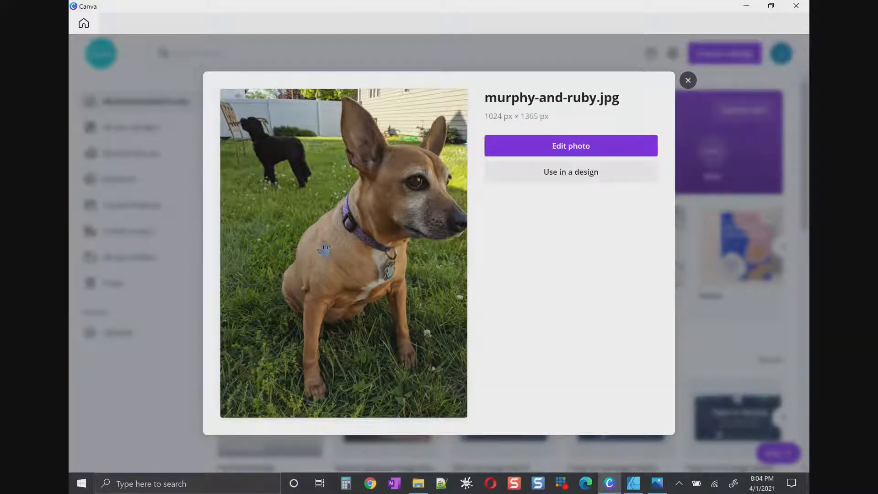
left_click(587, 150)
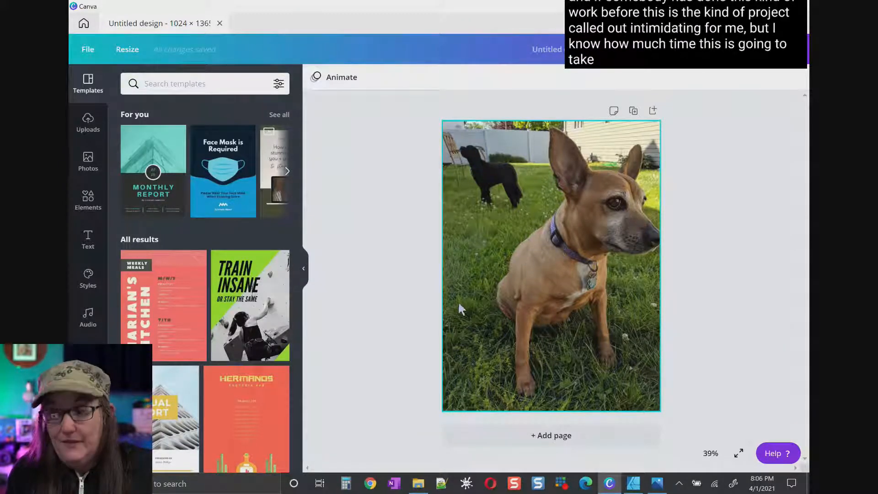
Remove the background of the dog photo with the Background Remover effect
left_click(522, 310)
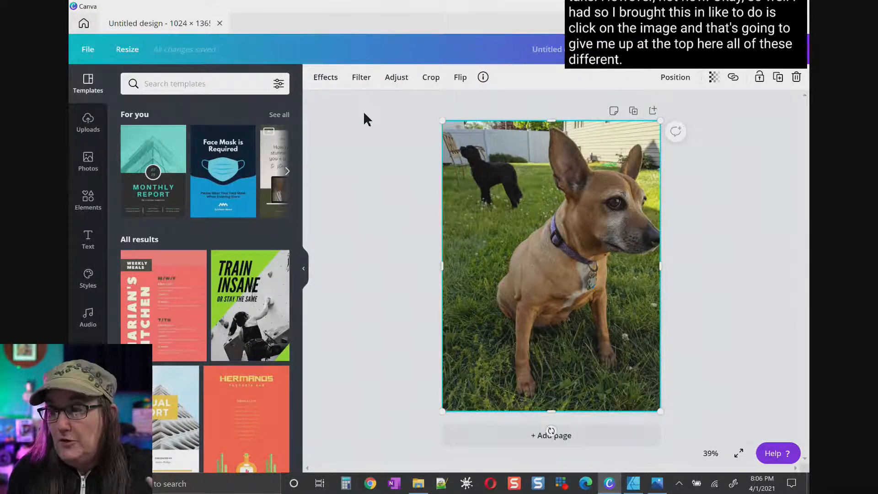
left_click(318, 85)
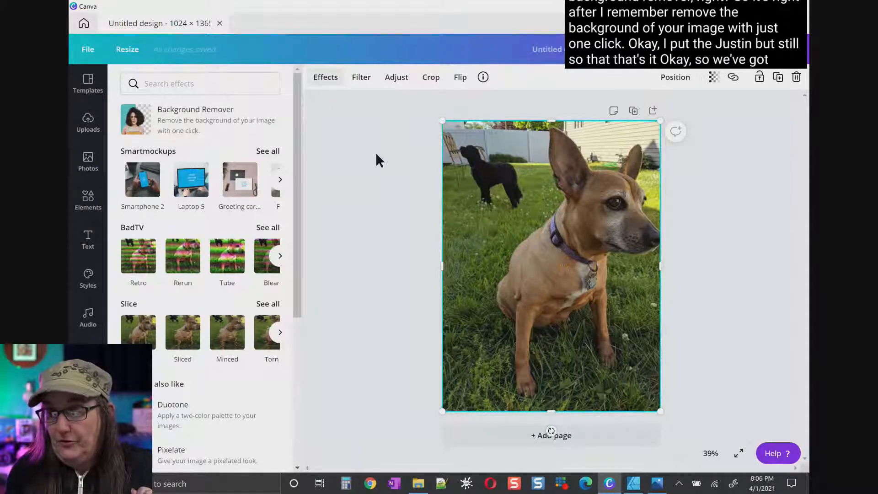
left_click(236, 130)
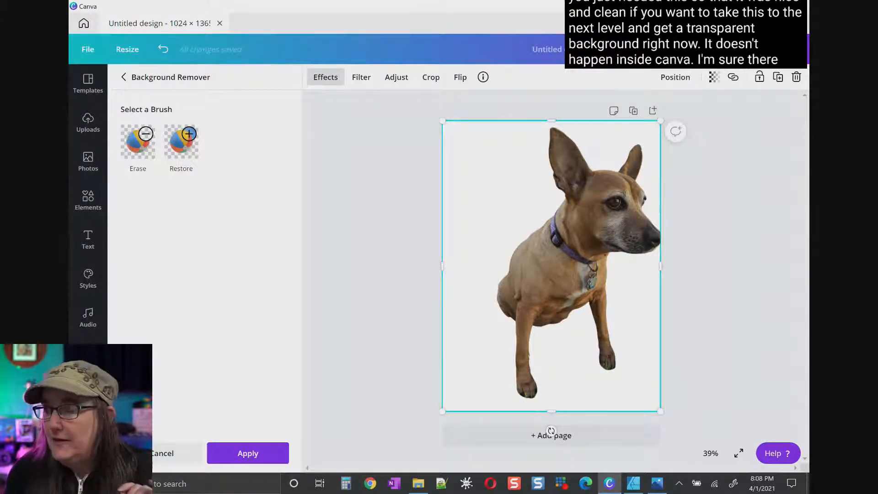
Download the design as a PNG and save it as backgrndtest.png in the 1demo folder on drive C
left_click(761, 49)
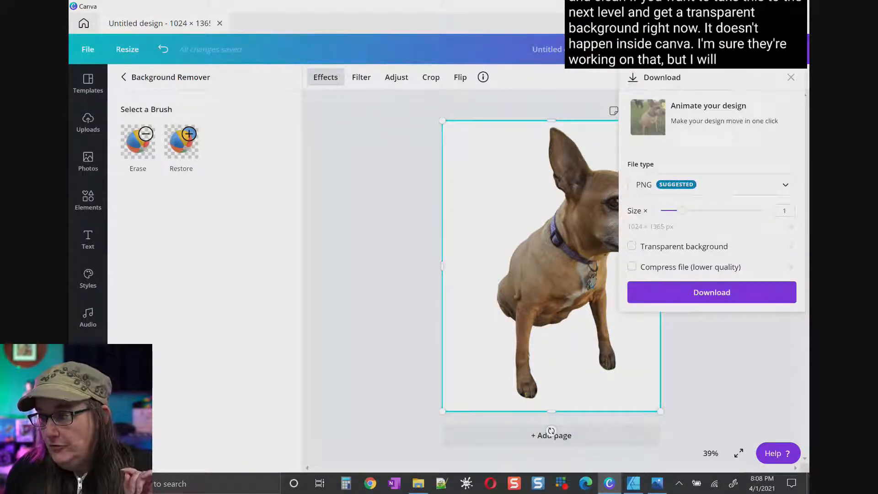
left_click(678, 297)
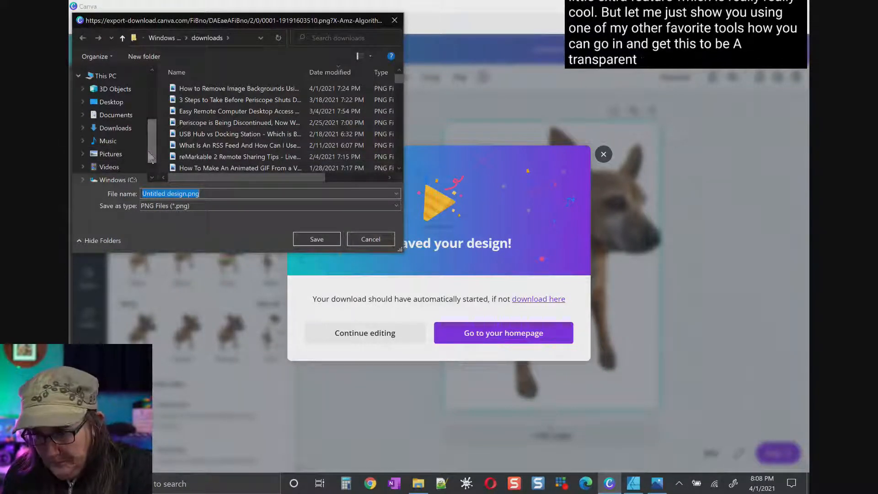
left_click_drag(152, 162, 151, 169)
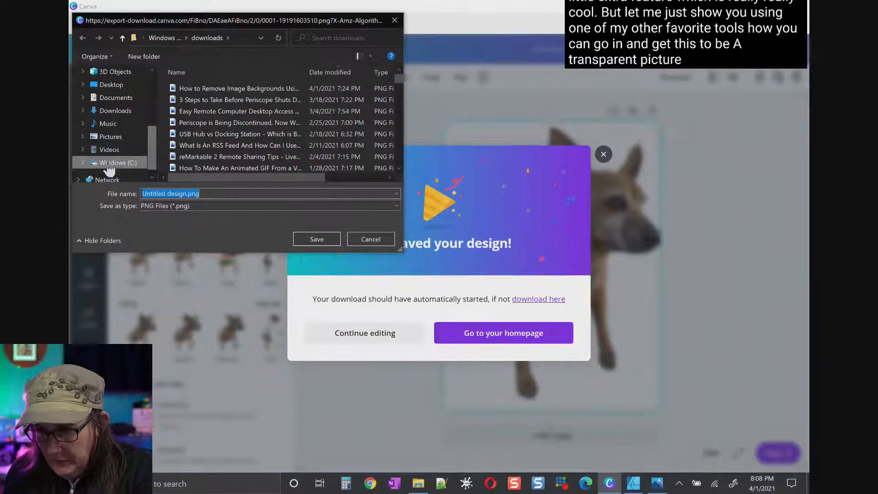
left_click(85, 163)
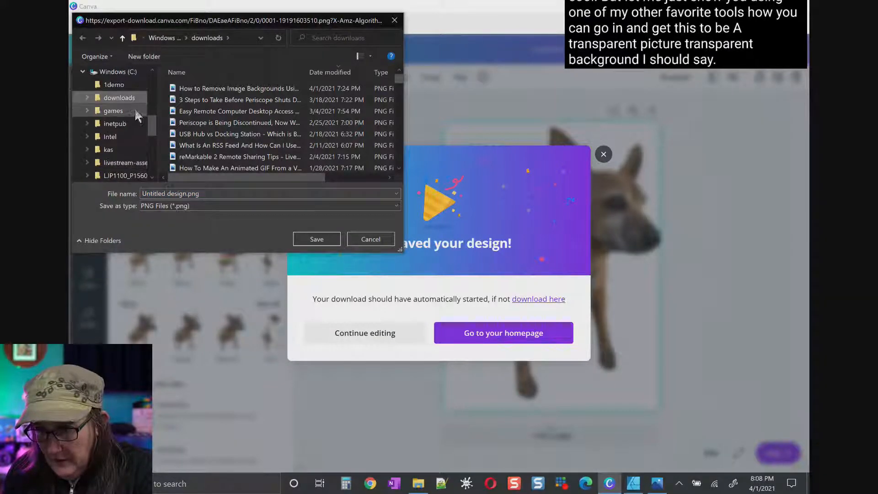
left_click(131, 91)
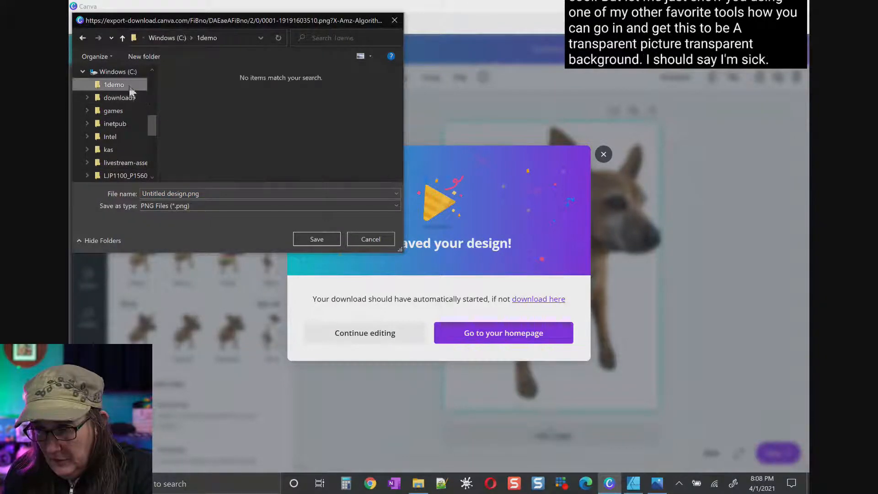
left_click(176, 194)
left_click(176, 193)
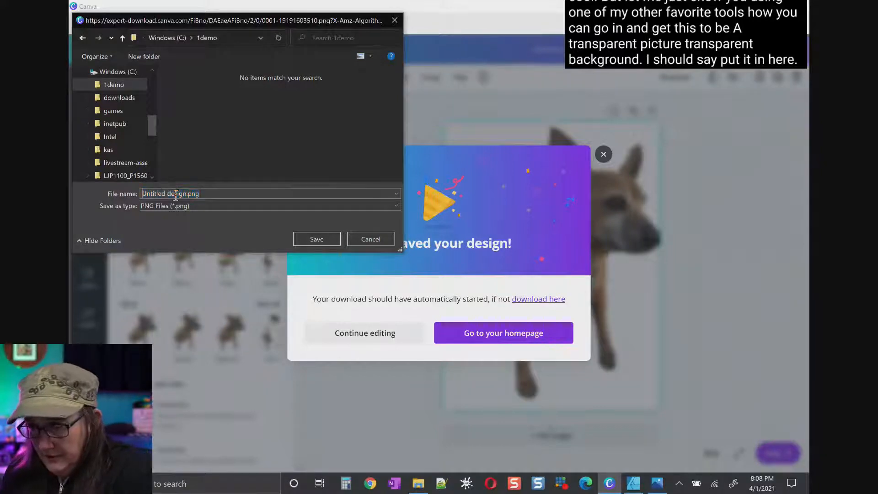
key("Home")
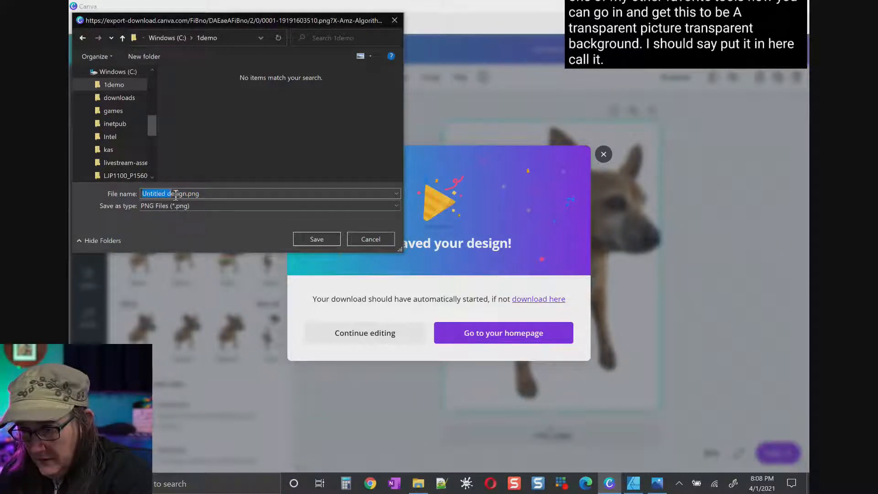
type("backgrndtest")
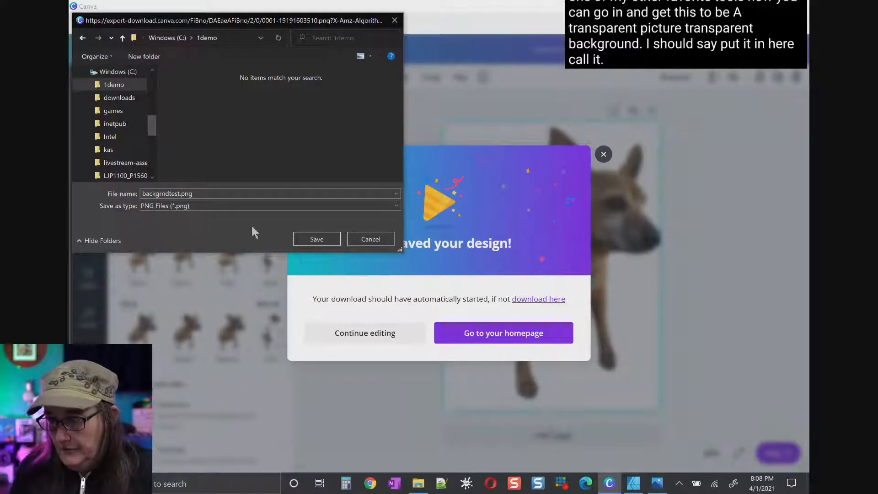
left_click(318, 239)
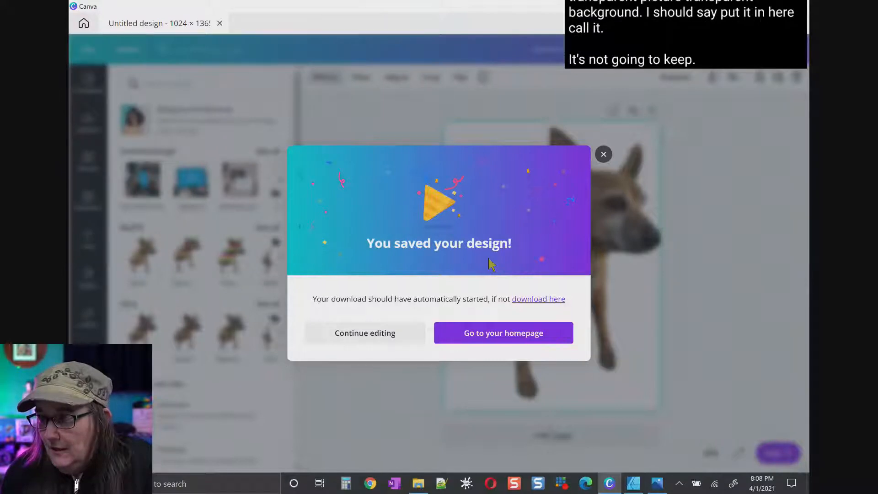
left_click(604, 155)
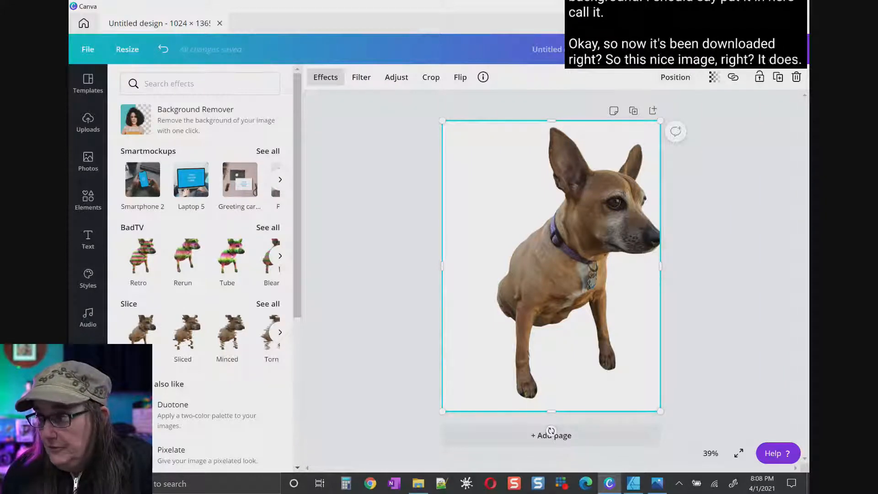
Minimize the design window, switch to Snagit Editor and maximize its window
left_click(747, 6)
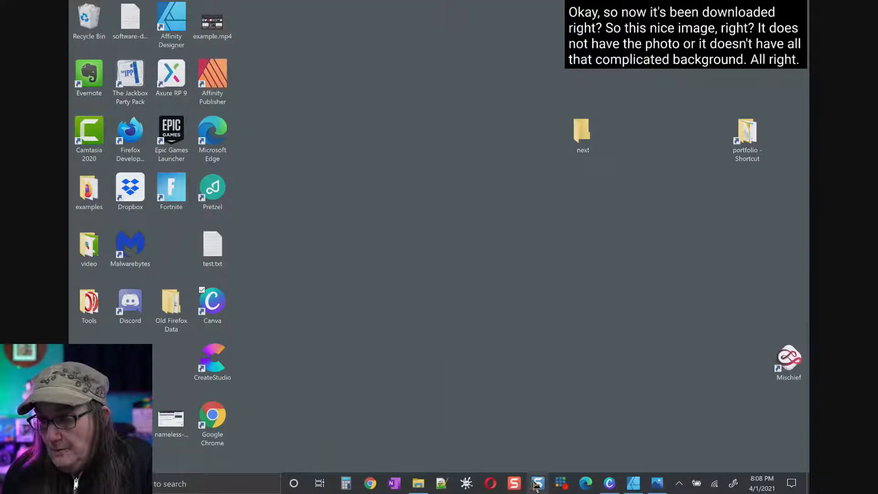
left_click(537, 485)
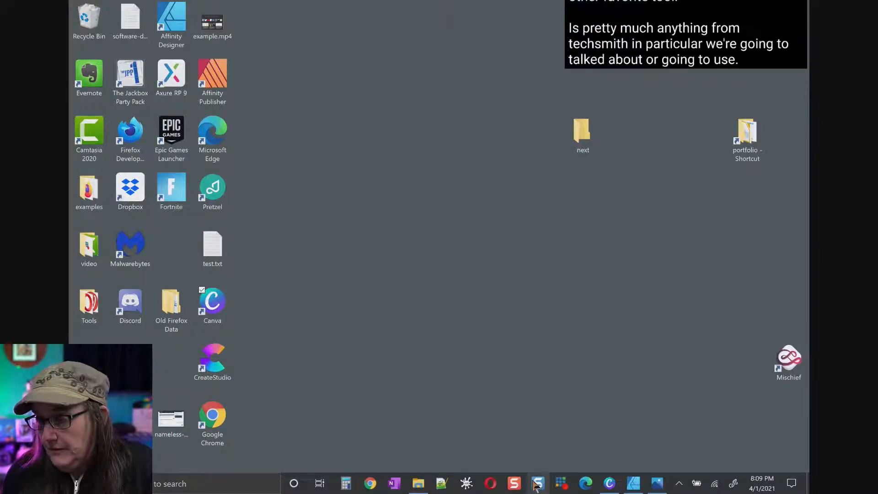
left_click(537, 484)
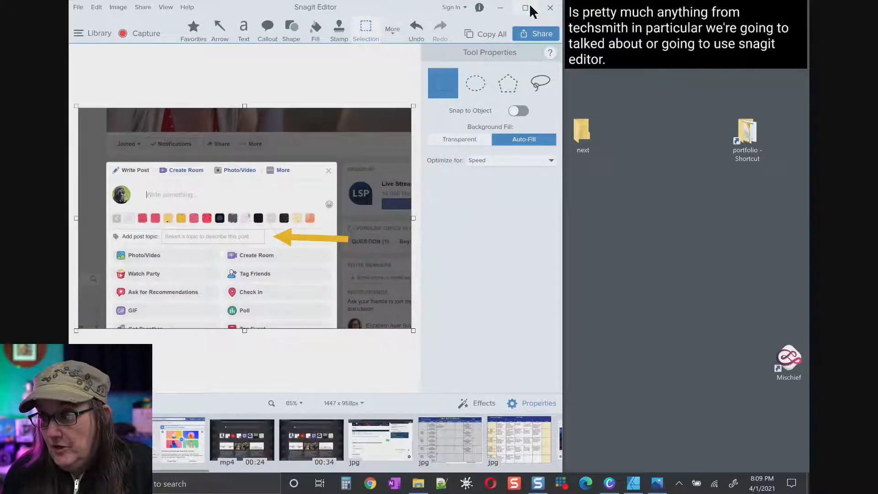
left_click(525, 8)
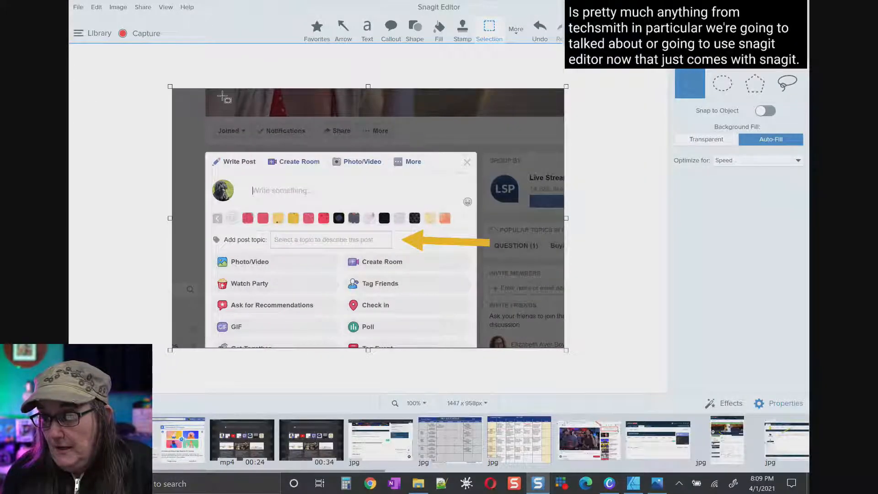
Create a new blank 300 x 200 px image with a transparent background
left_click(79, 8)
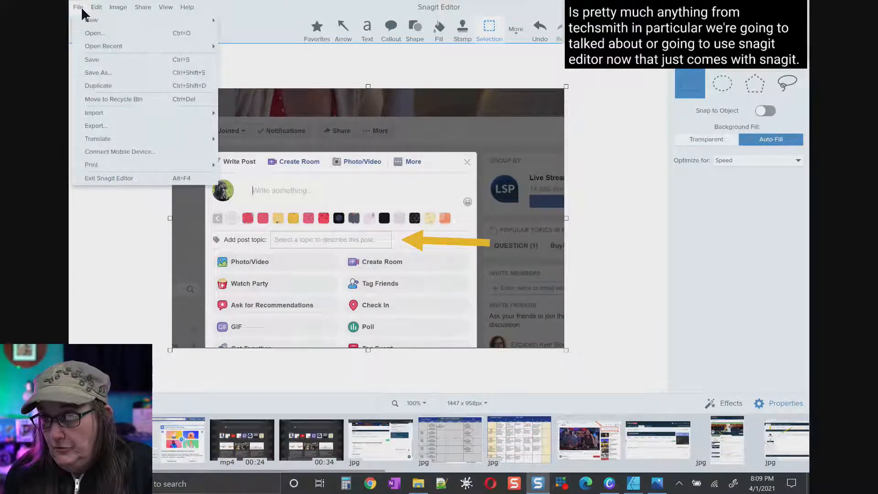
mouse_move(97, 6)
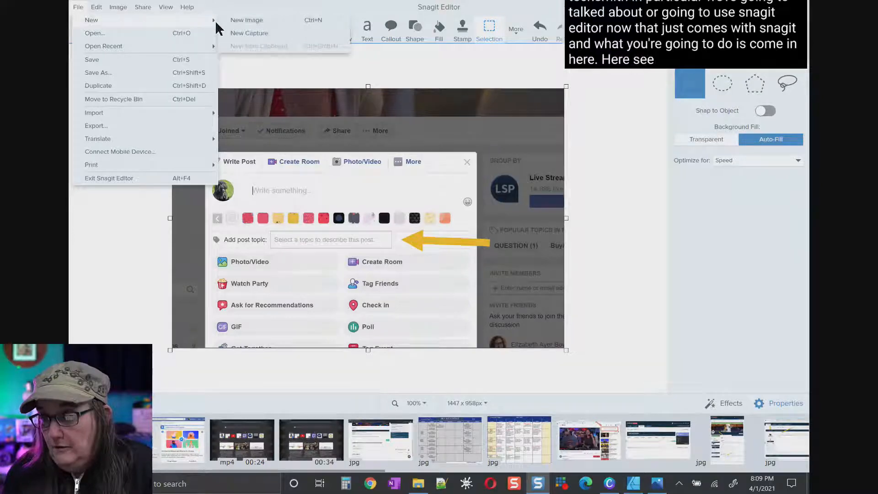
left_click(239, 20)
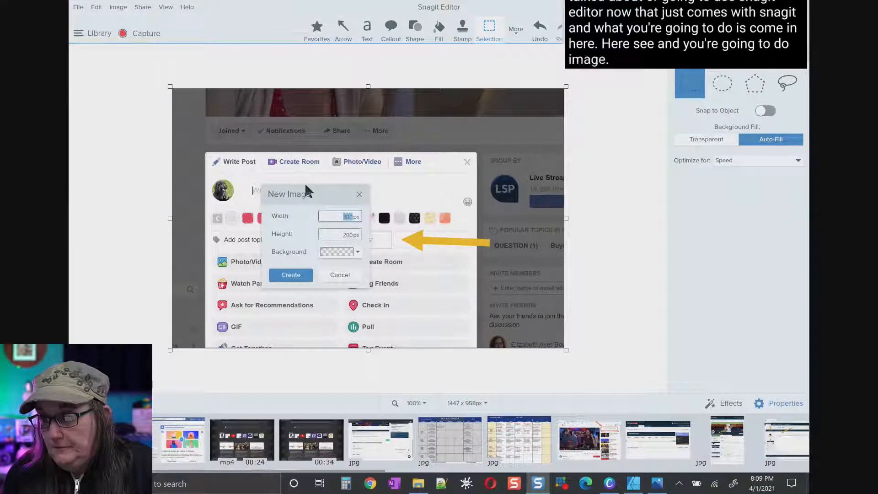
left_click(287, 275)
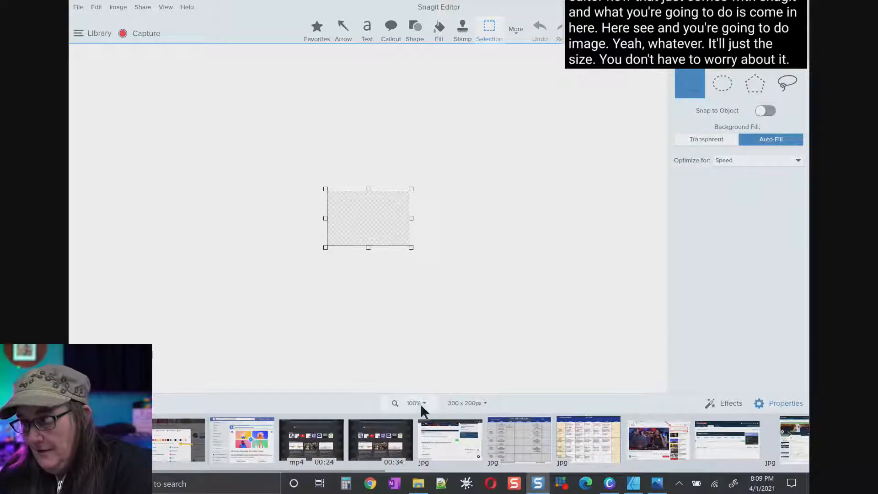
Place backgrndtest.png from the 1demo folder in File Explorer onto the blank Snagit Editor canvas
left_click(418, 484)
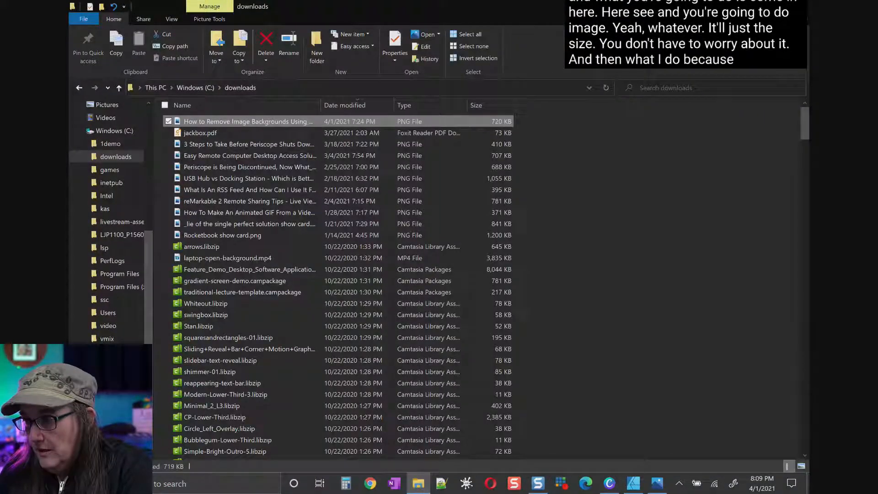
left_click(772, 5)
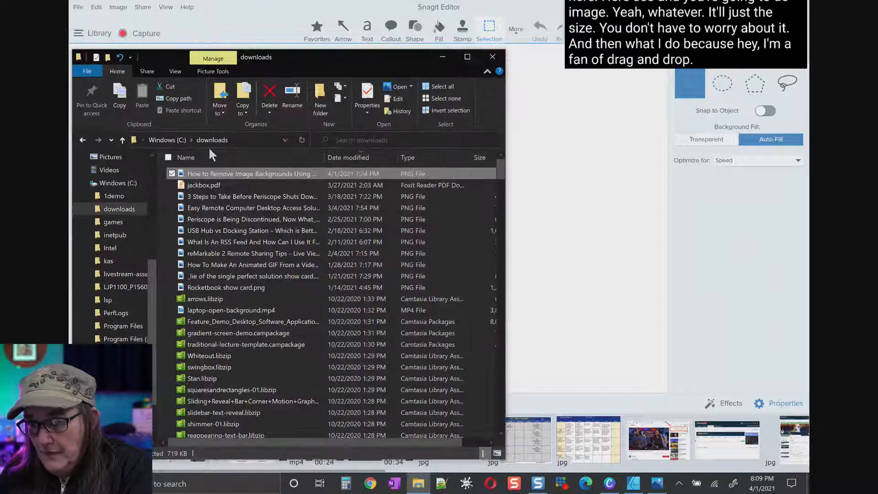
left_click(111, 197)
left_click_drag(199, 201, 555, 218)
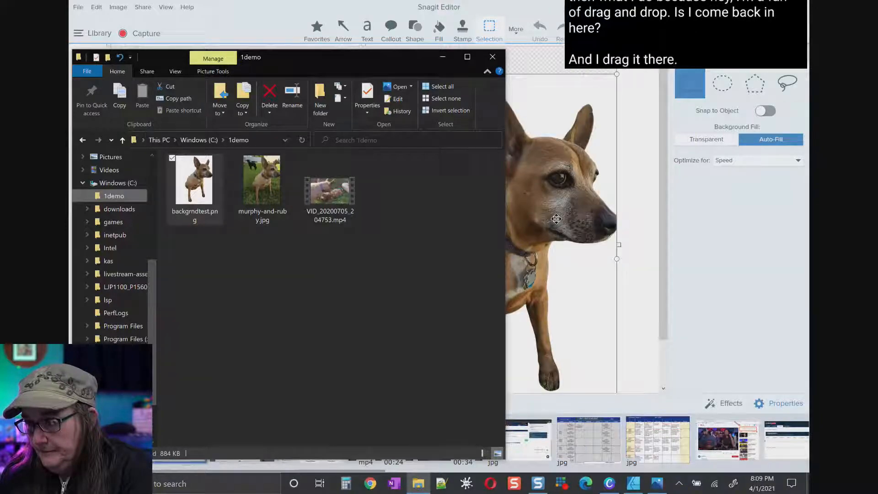
left_click(441, 59)
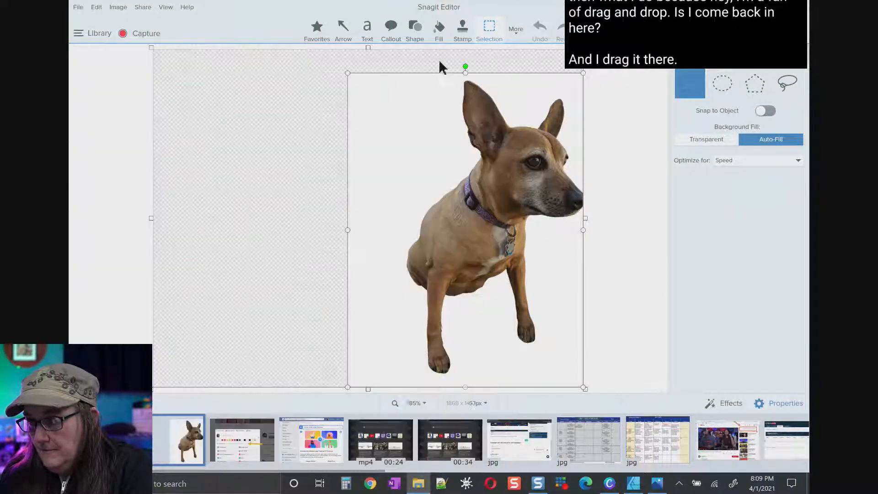
Reposition the dog picture and trim the canvas's empty upper and left areas to about 1028 x 1369 px
left_click_drag(420, 149, 332, 137)
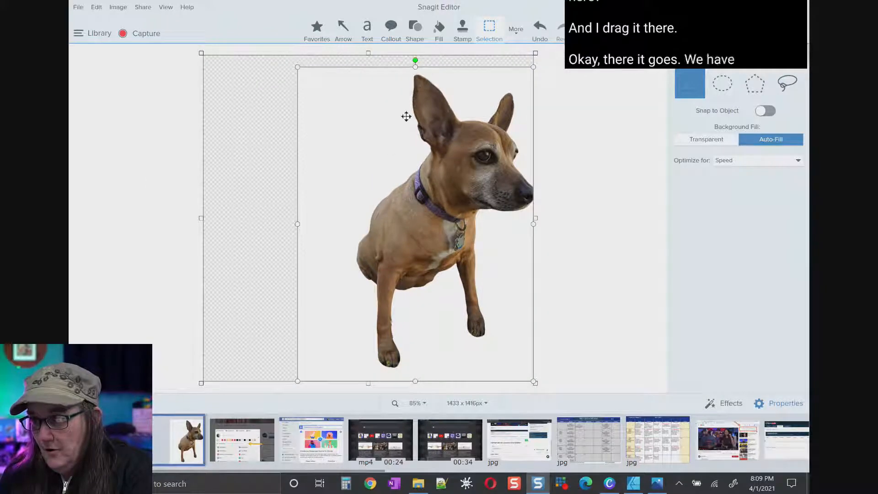
left_click_drag(368, 54, 368, 62)
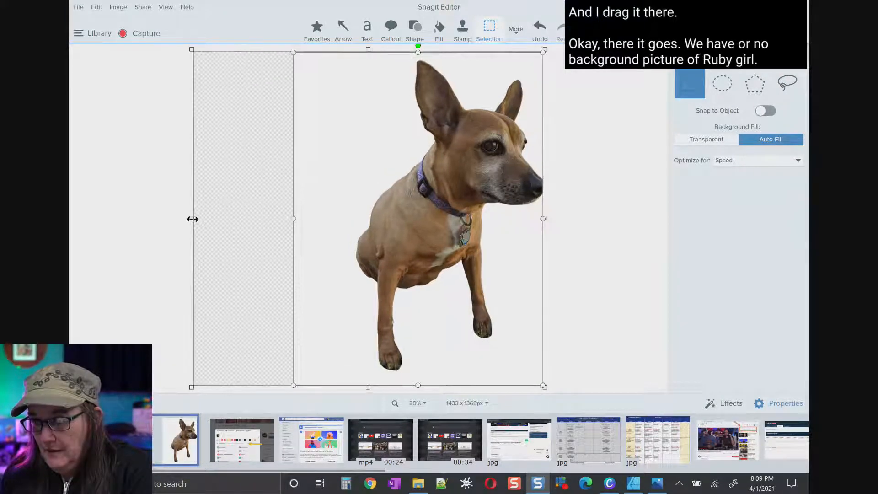
left_click_drag(191, 219, 290, 227)
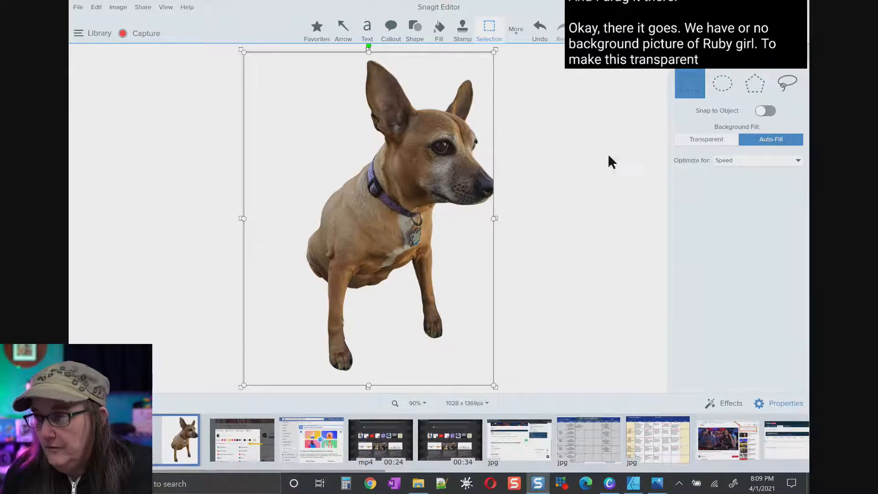
Activate the Fill tool and set its fill to transparent
left_click(439, 33)
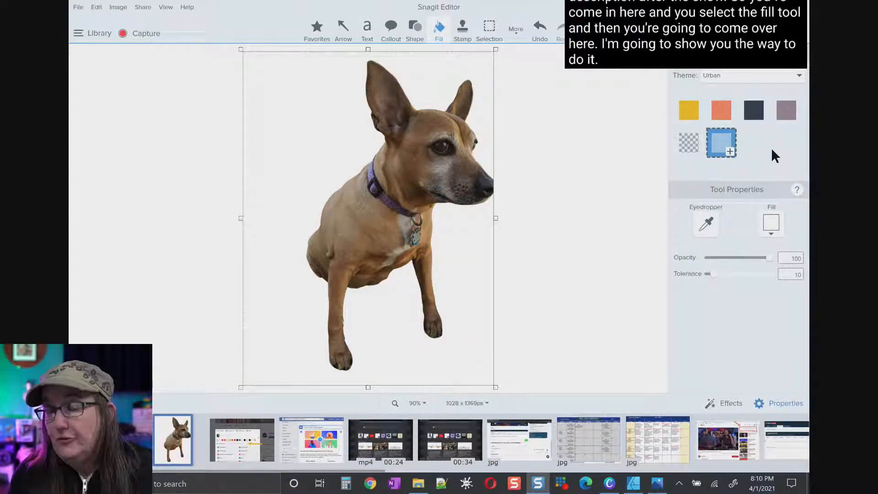
left_click(776, 227)
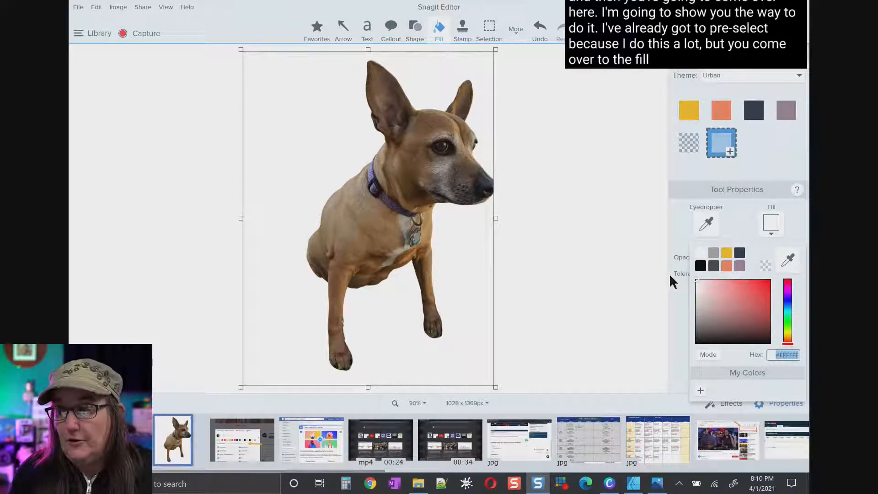
left_click(765, 266)
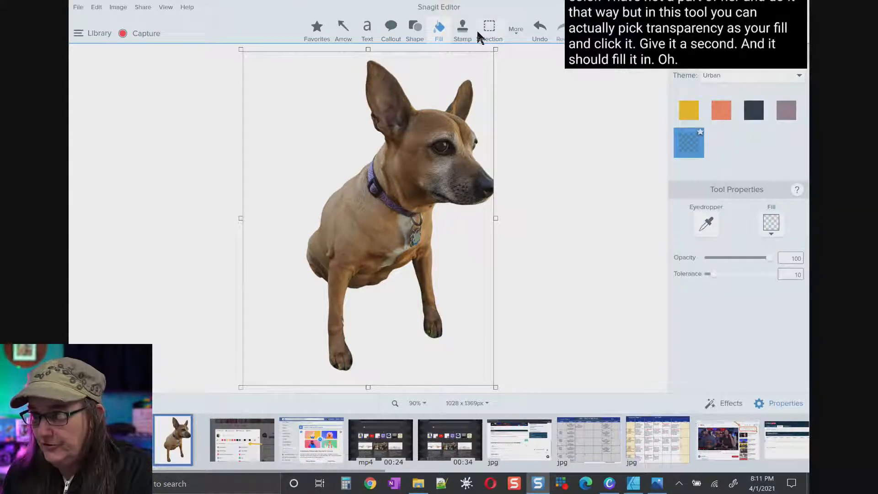
Draw a solid orange rectangle in the empty area beside the dog's ears and minimize the Snagit Editor window
left_click(416, 28)
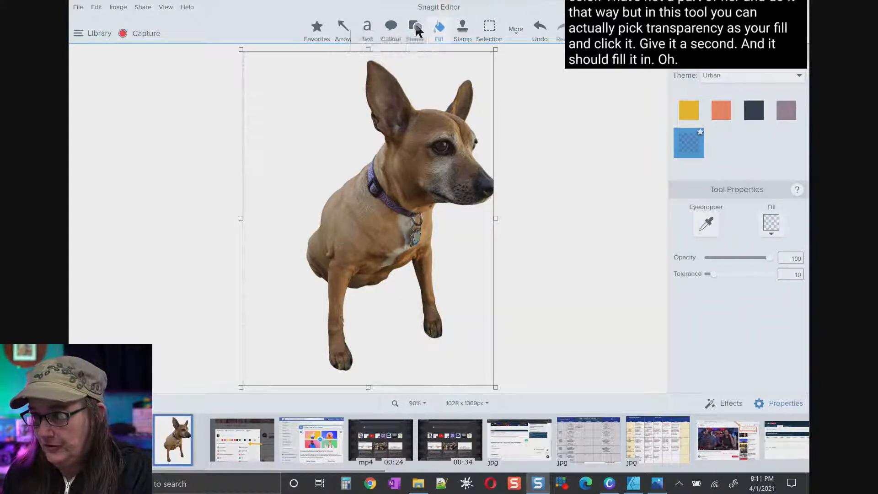
left_click(722, 111)
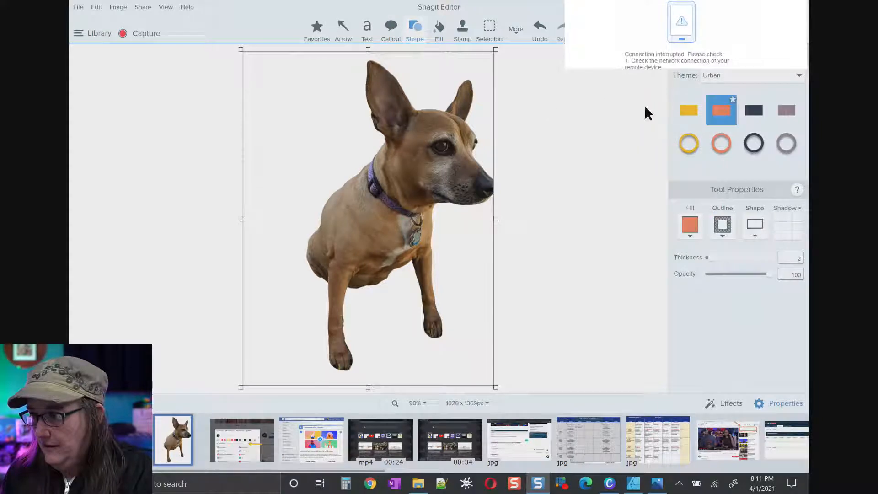
left_click_drag(269, 91, 336, 146)
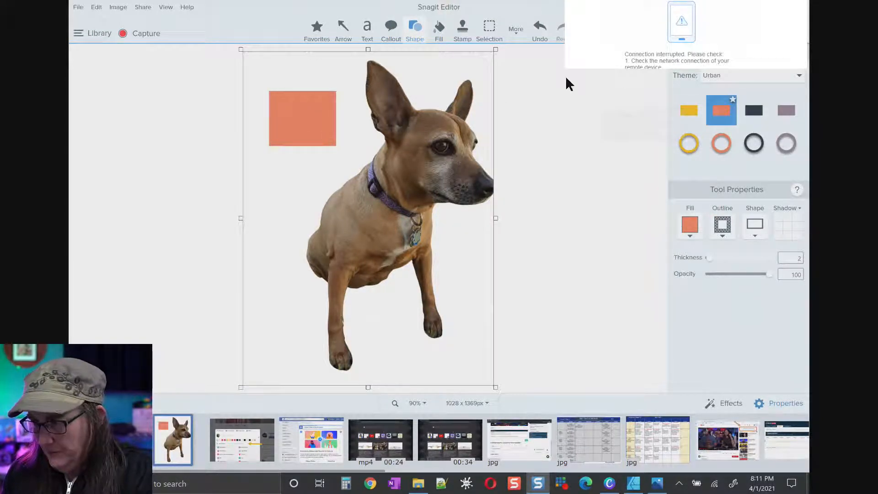
left_click(439, 31)
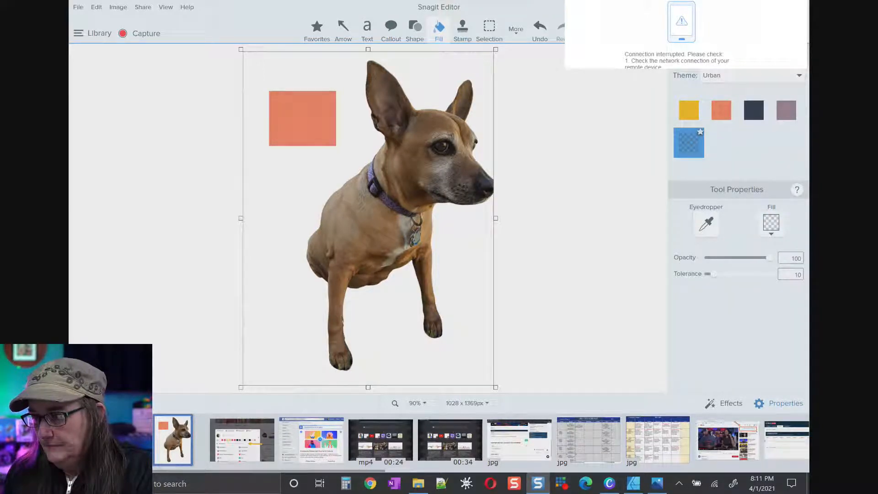
left_click(747, 7)
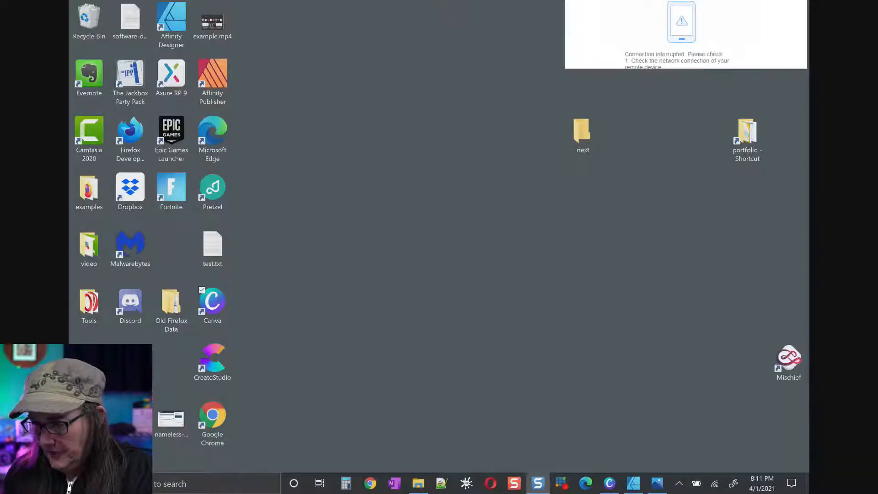
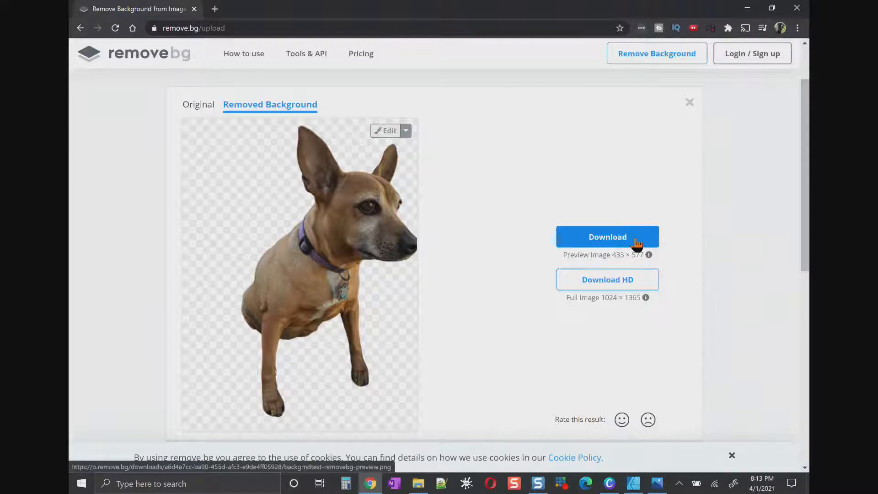
Open and dismiss the HD download offer on remove.bg, and download the 433 × 577 preview image instead
left_click(628, 280)
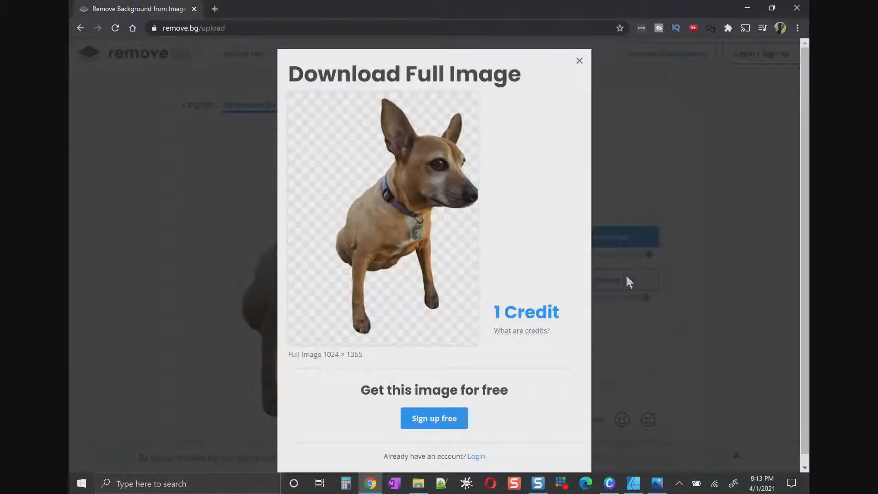
left_click(578, 62)
left_click(594, 236)
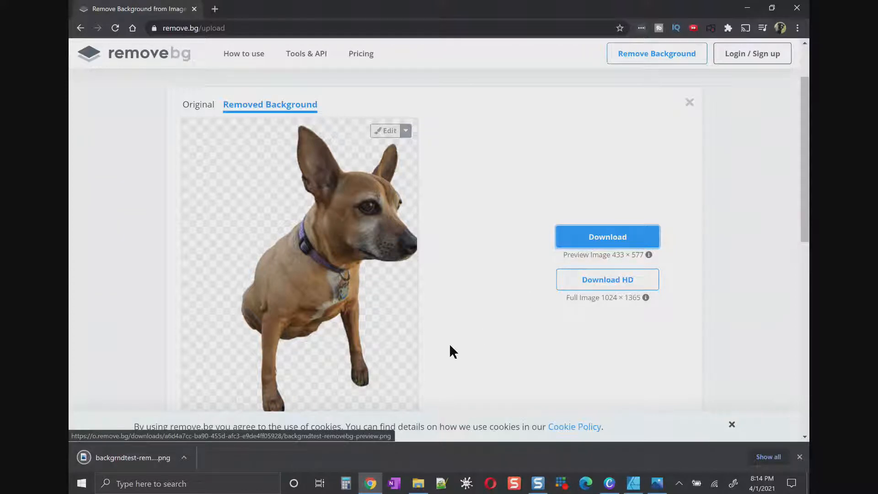
Minimize the browser and switch to the blank document in Affinity Designer
left_click(746, 8)
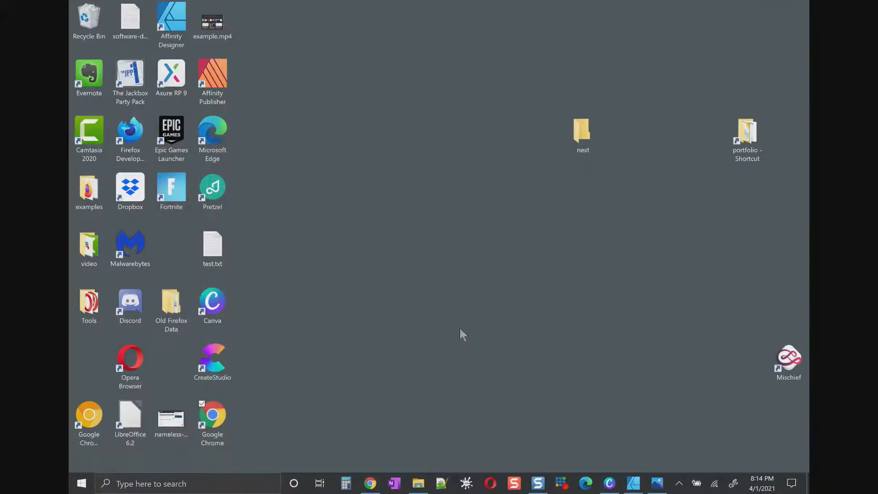
mouse_move(637, 488)
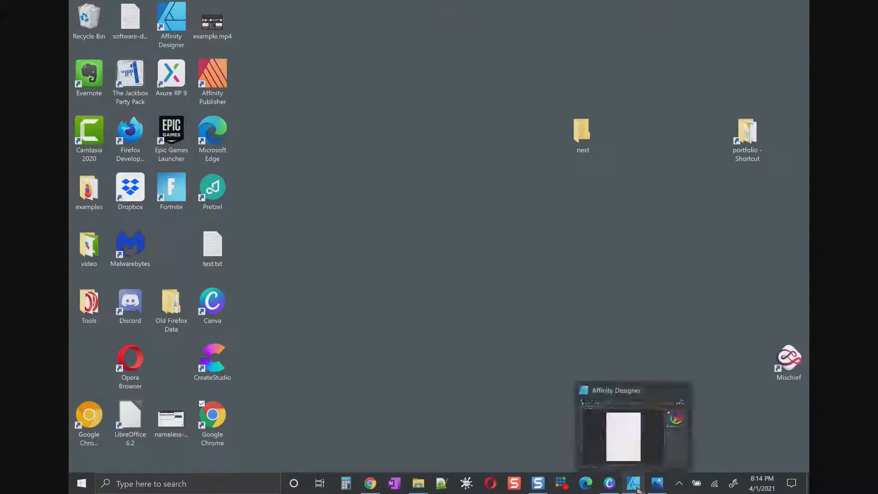
left_click(582, 439)
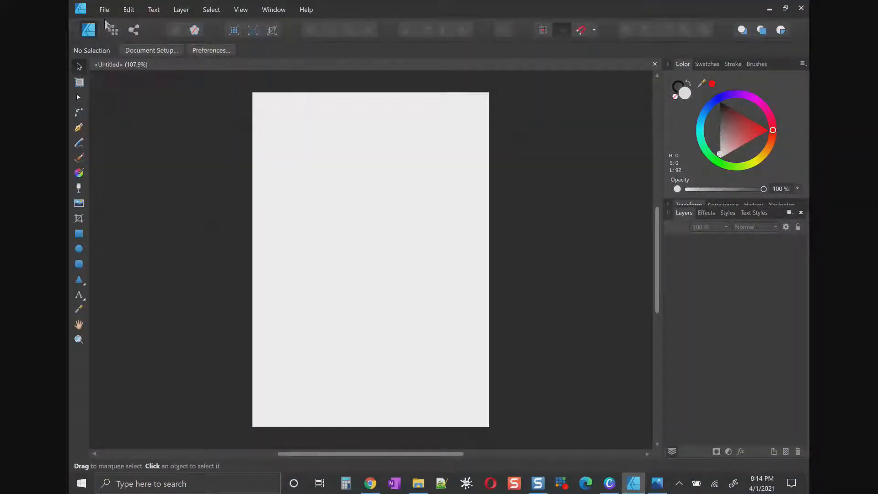
left_click(104, 10)
left_click(174, 304)
Draw a rectangle on the upper half of the page and fill it red (H 0, S 74, L 52)
left_click(79, 235)
left_click_drag(298, 169, 411, 275)
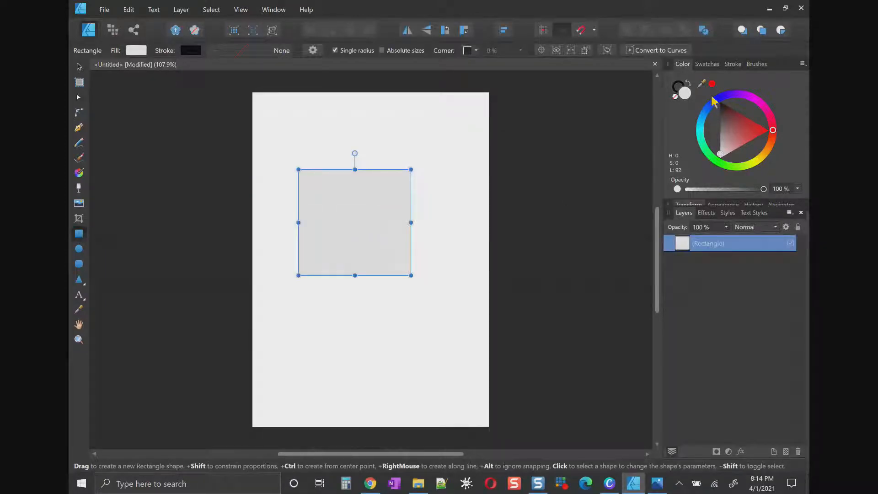
left_click(136, 50)
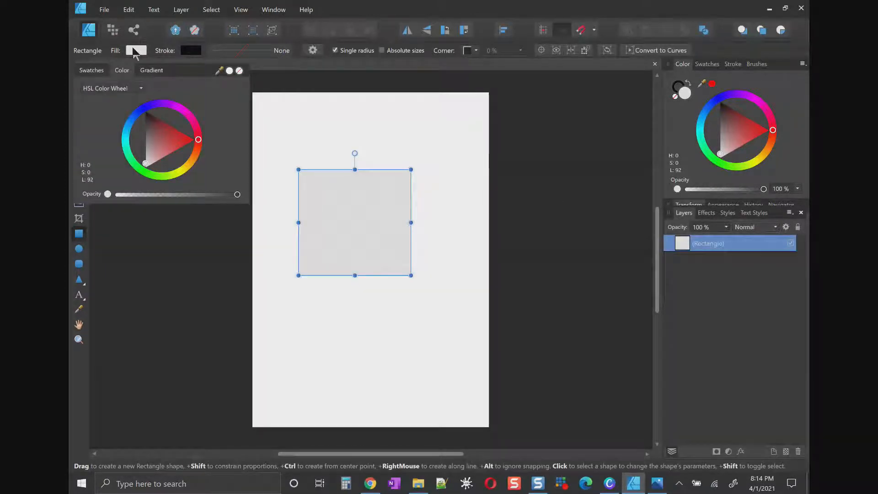
left_click(180, 141)
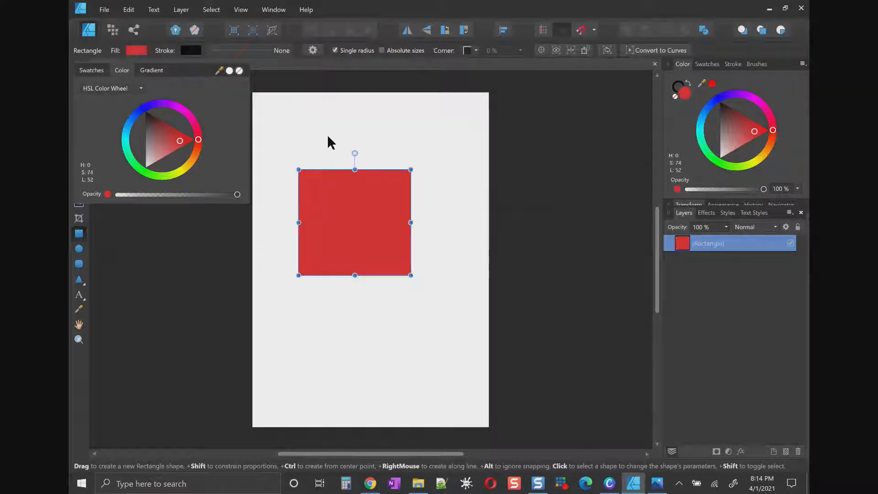
left_click(329, 142)
Draw an ellipse overlapping the rectangle's lower-right corner and fill it yellow (H 53, S 100, L 45)
left_click(79, 249)
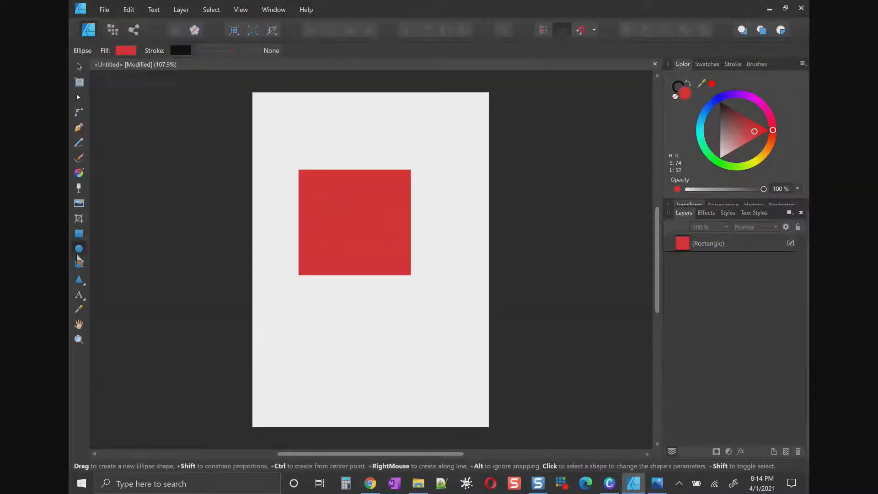
left_click_drag(347, 226, 458, 349)
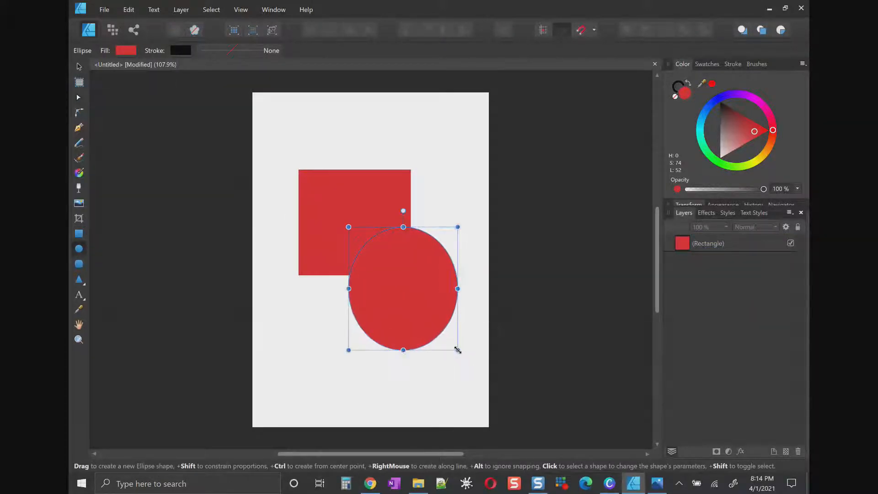
left_click(126, 51)
left_click(185, 170)
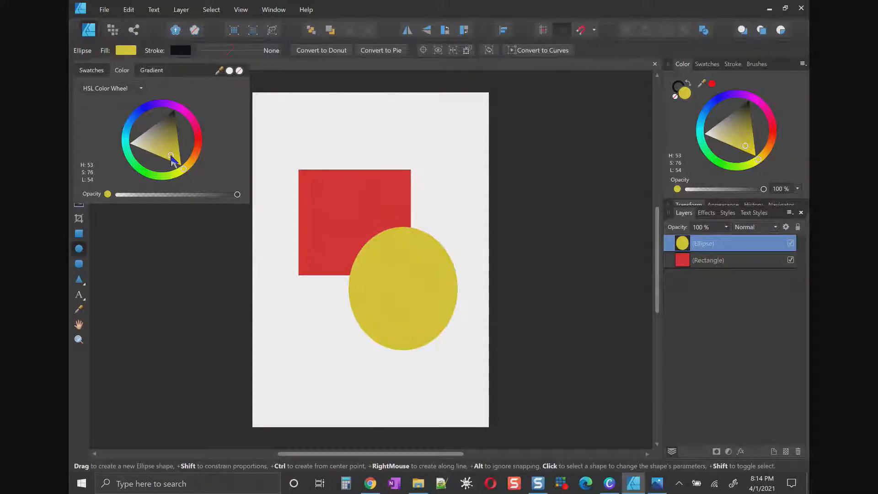
left_click_drag(173, 159, 212, 172)
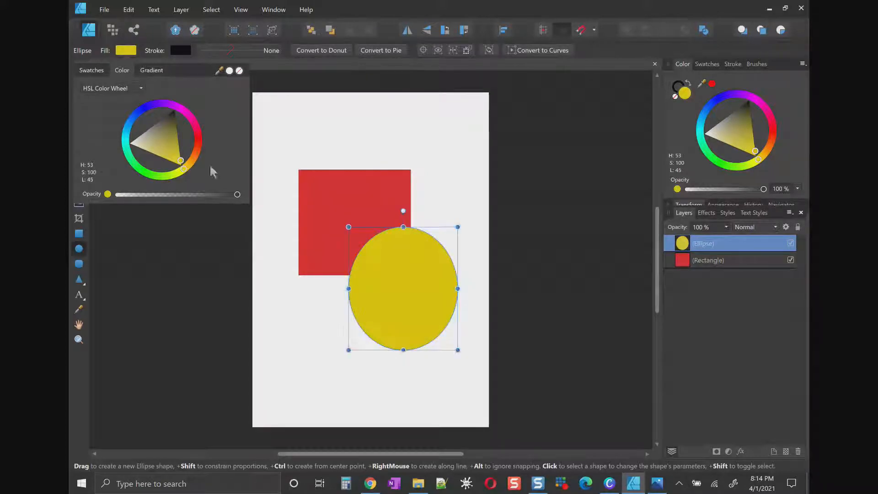
left_click(402, 128)
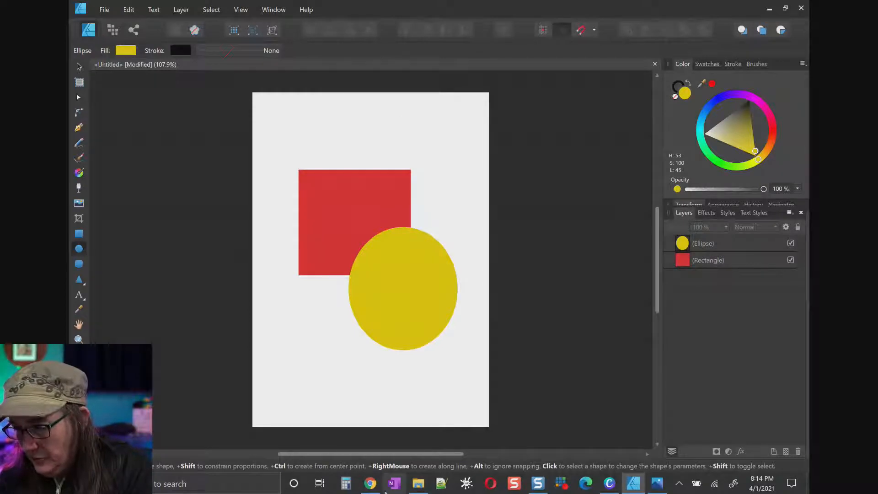
left_click(418, 483)
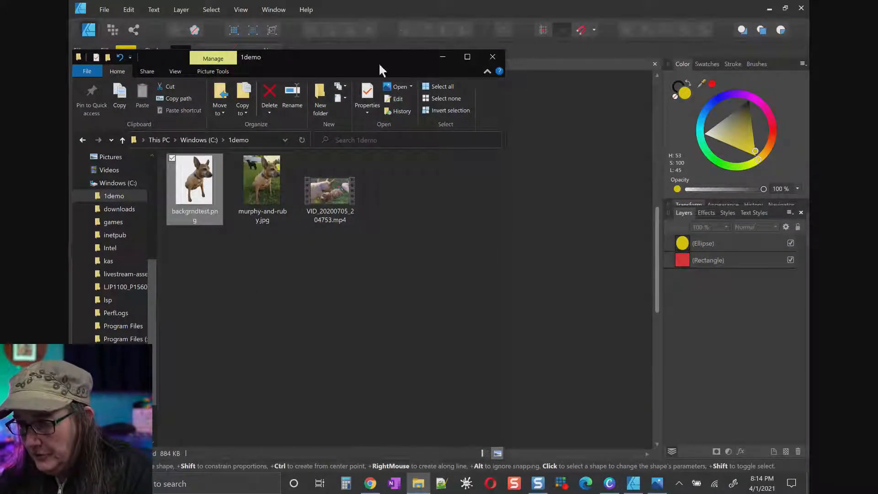
left_click_drag(411, 63, 720, 36)
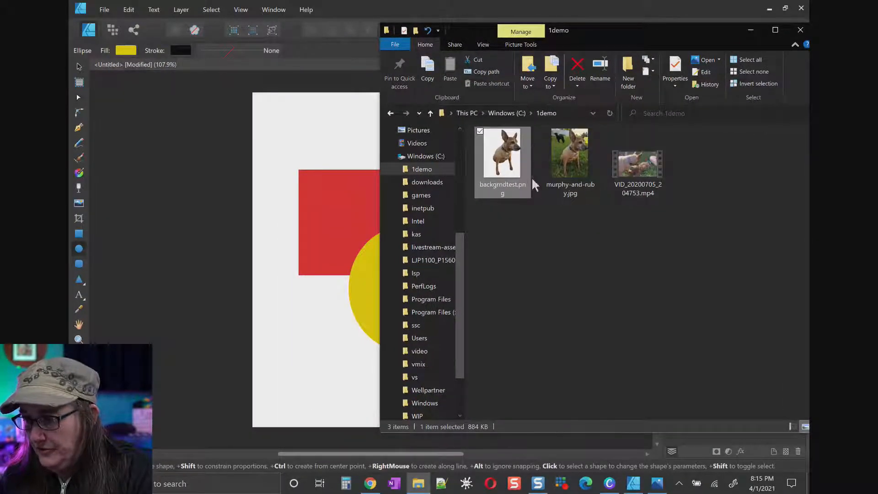
left_click_drag(511, 172, 487, 189)
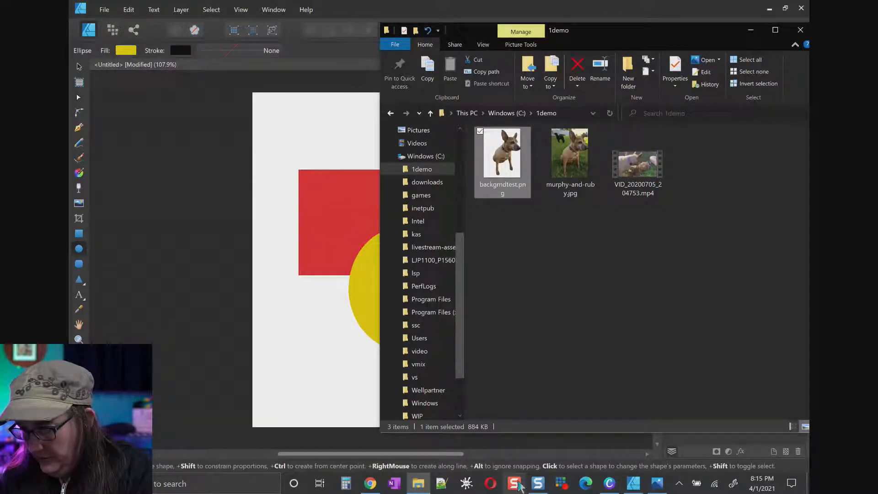
Switch to Chrome and show the downloaded backgrndtest-removebg-preview.png in its folder from the downloads list
left_click(372, 485)
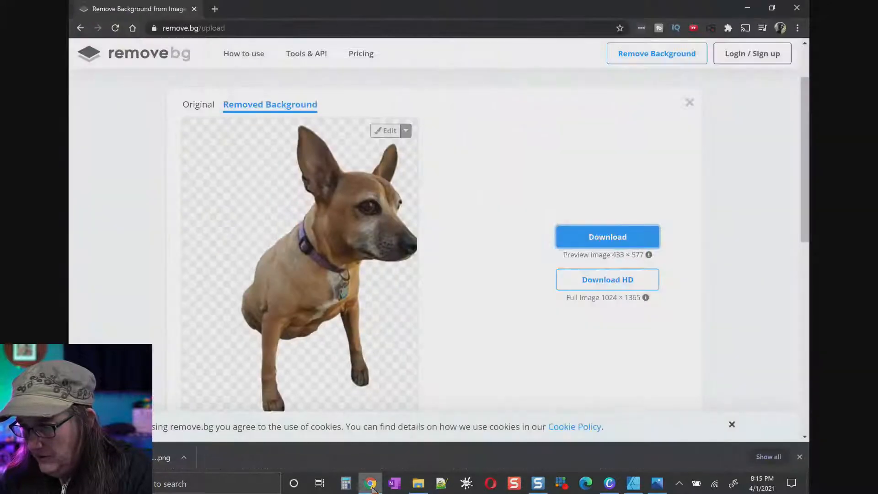
left_click(772, 456)
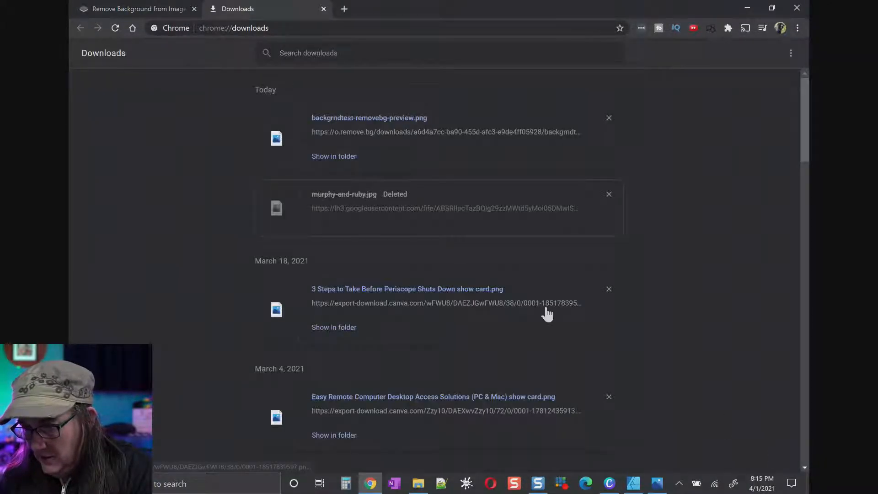
left_click(341, 157)
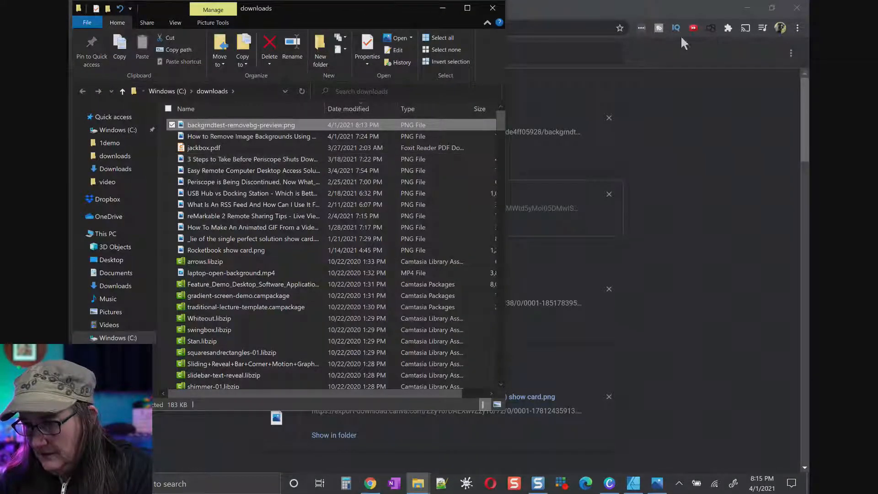
Clear the other windows away and place backgrndtest-removebg-preview.png onto the yellow ellipse in the Affinity Designer document
left_click(746, 8)
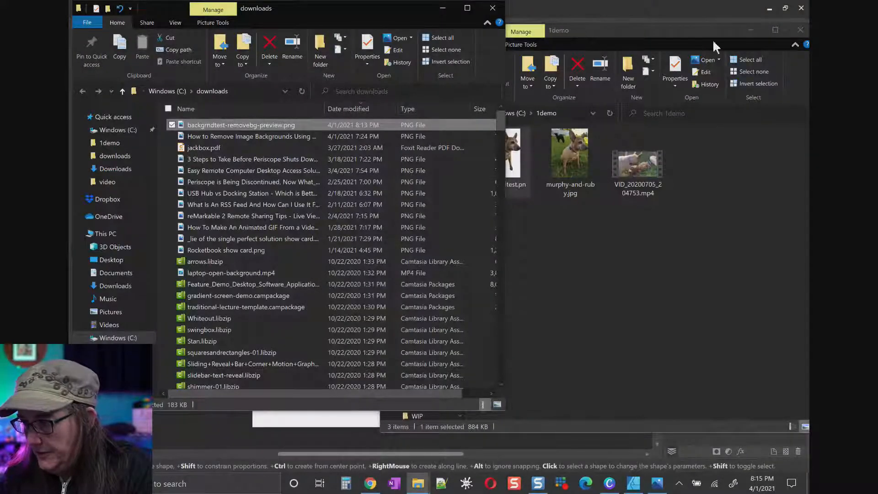
left_click(751, 30)
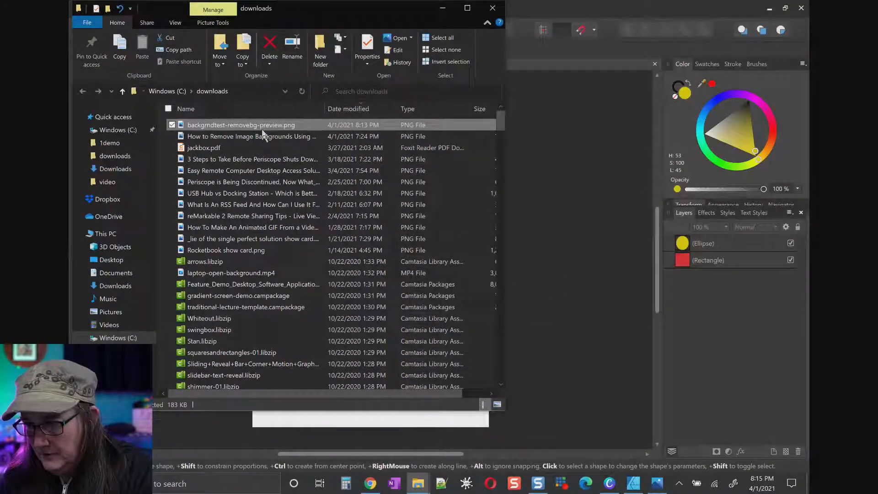
left_click_drag(356, 14, 703, 14)
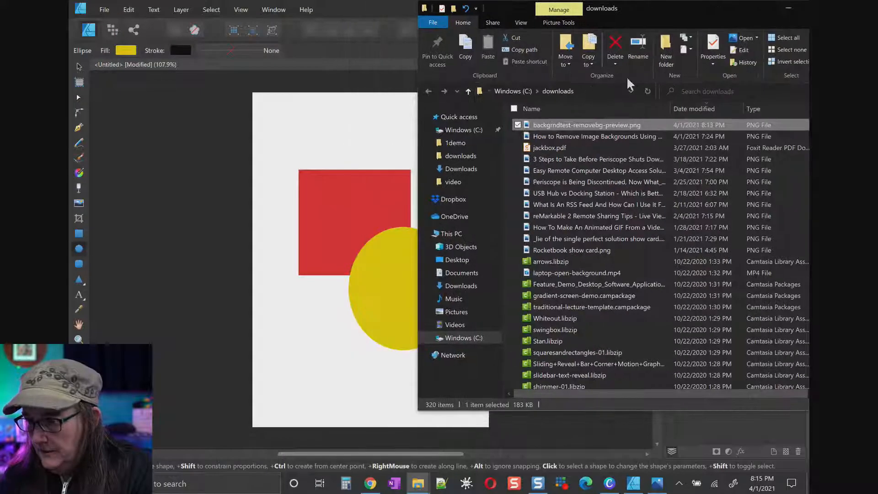
left_click_drag(592, 131, 358, 241)
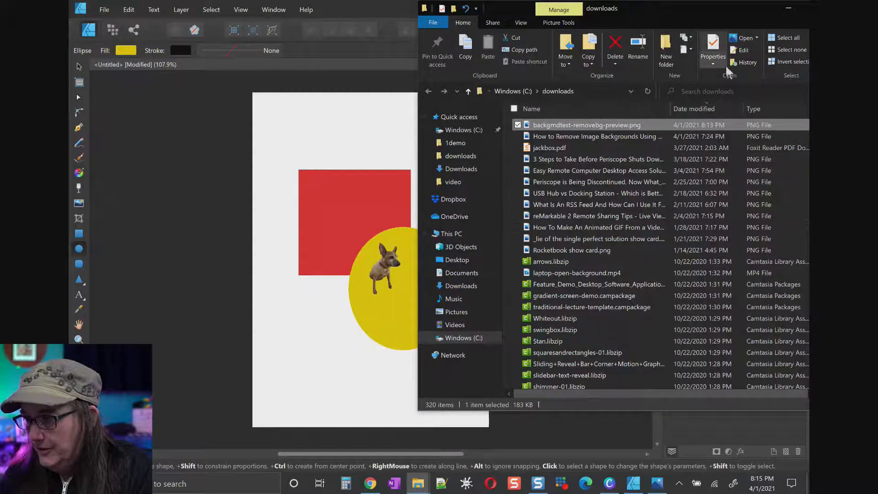
left_click(790, 9)
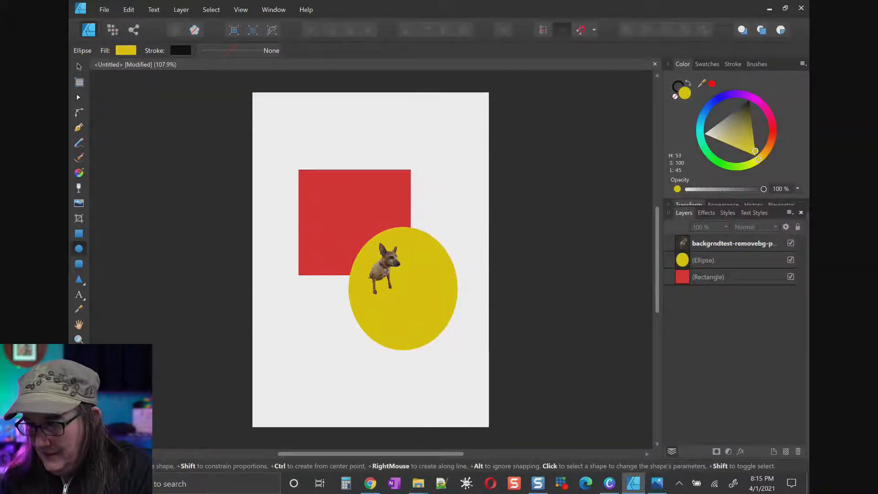
Select the placed dog image and try moving it around over the red rectangle and yellow ellipse
key("a")
left_click(398, 295)
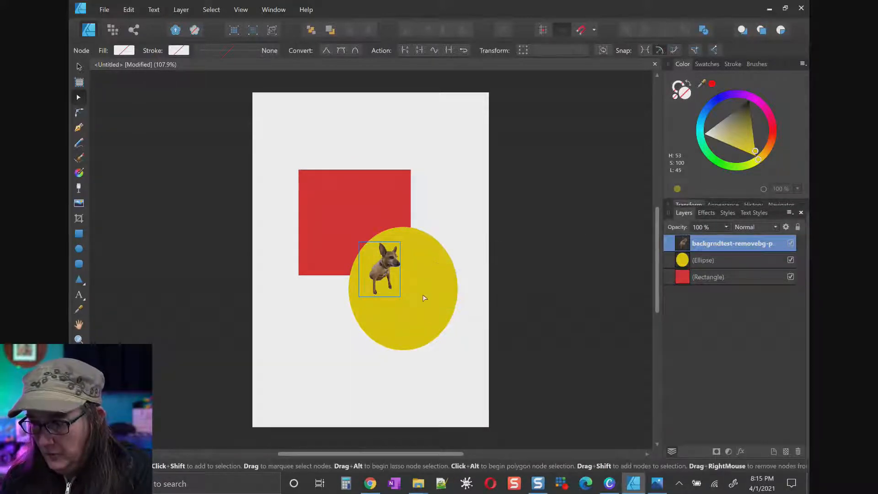
left_click_drag(423, 298, 433, 215)
left_click_drag(323, 231, 300, 325)
left_click_drag(426, 206, 406, 274)
left_click_drag(413, 210, 402, 247)
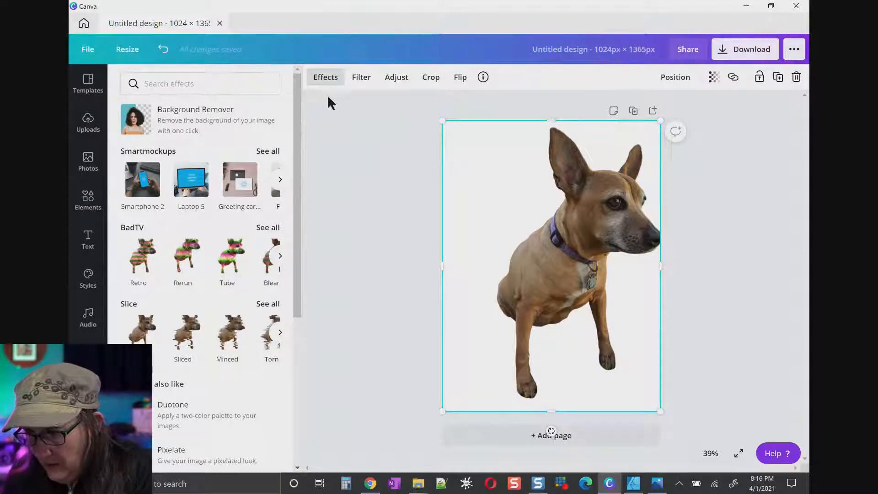
Open the Background Remover for the cut-out dog in Canva and inspect its Erase and Restore brushes without painting
left_click(328, 78)
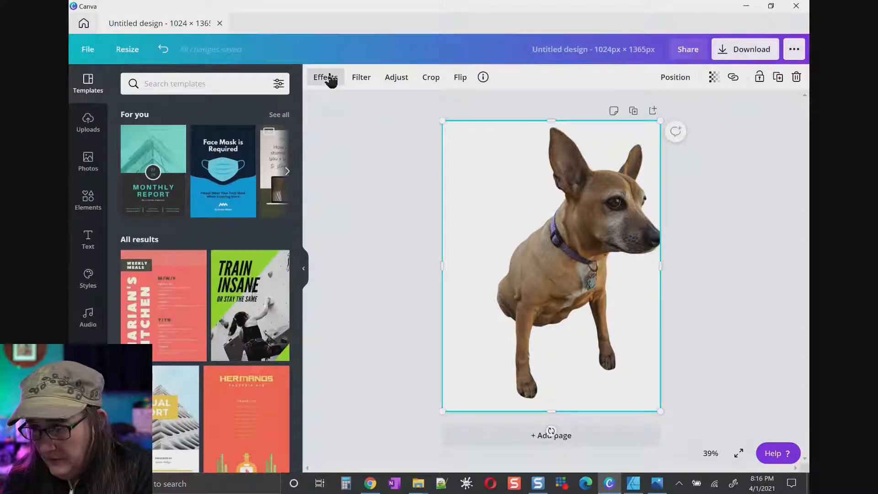
left_click(329, 79)
left_click(232, 109)
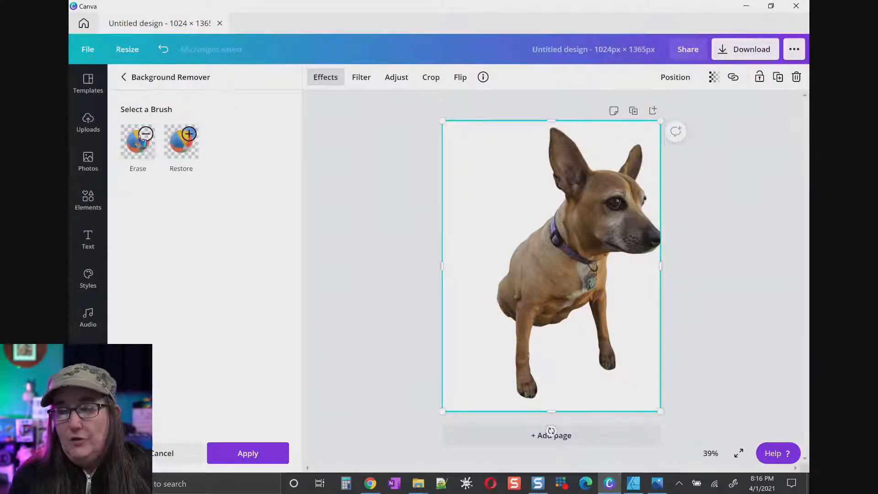
left_click(151, 149)
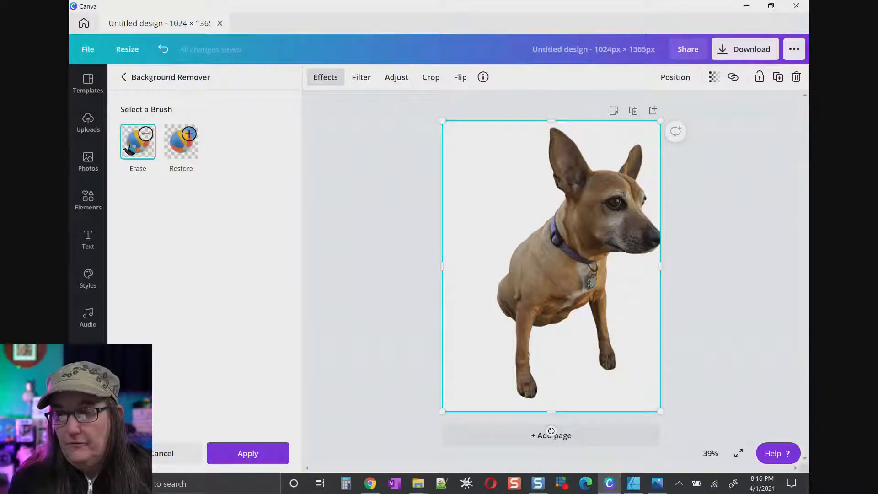
left_click(181, 153)
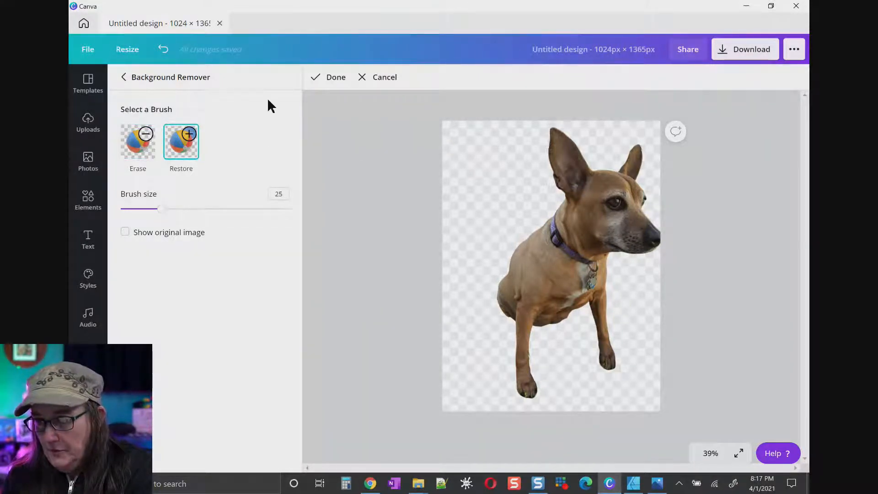
left_click(333, 79)
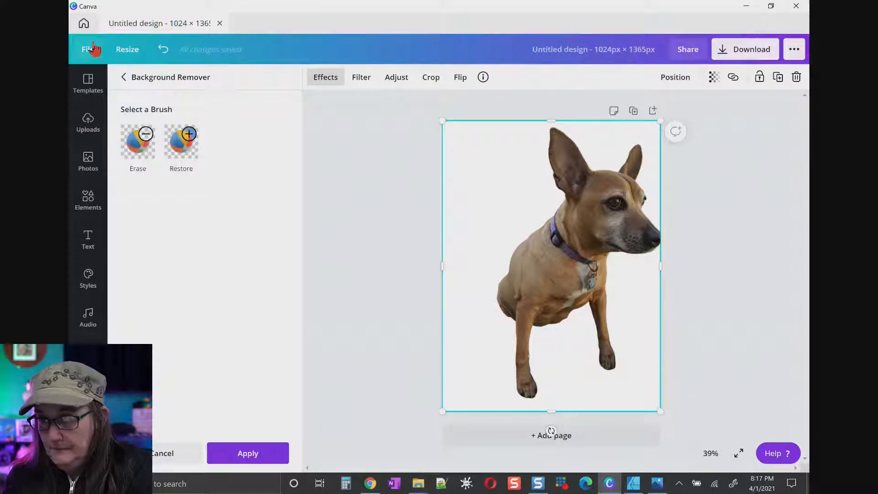
Create a new photo-editing design from murphy-and-ruby.jpg in the 1demo folder on drive C
left_click(84, 25)
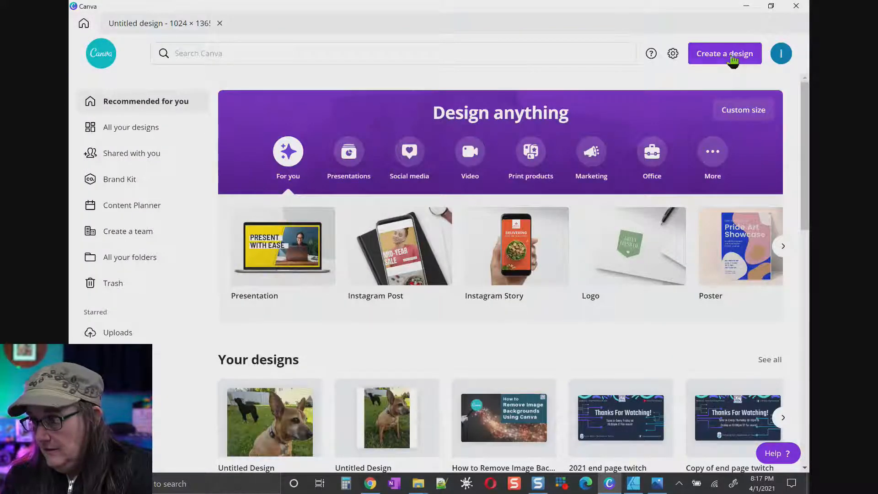
left_click(730, 57)
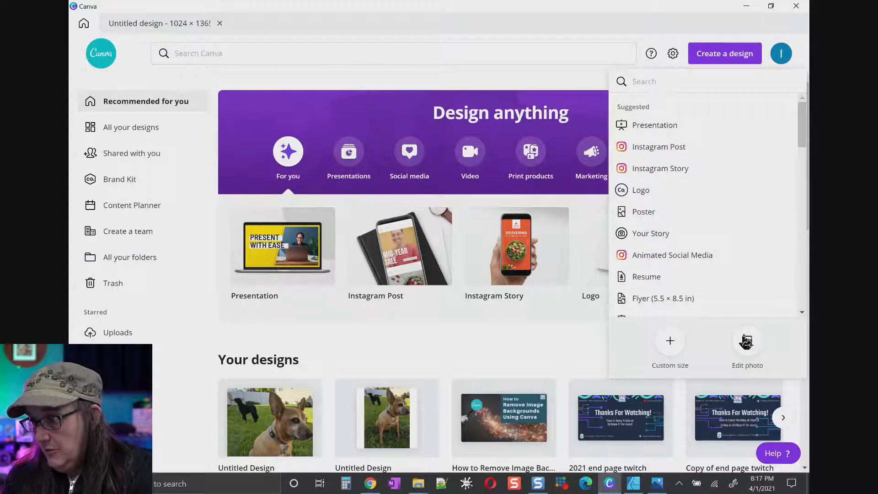
left_click(748, 348)
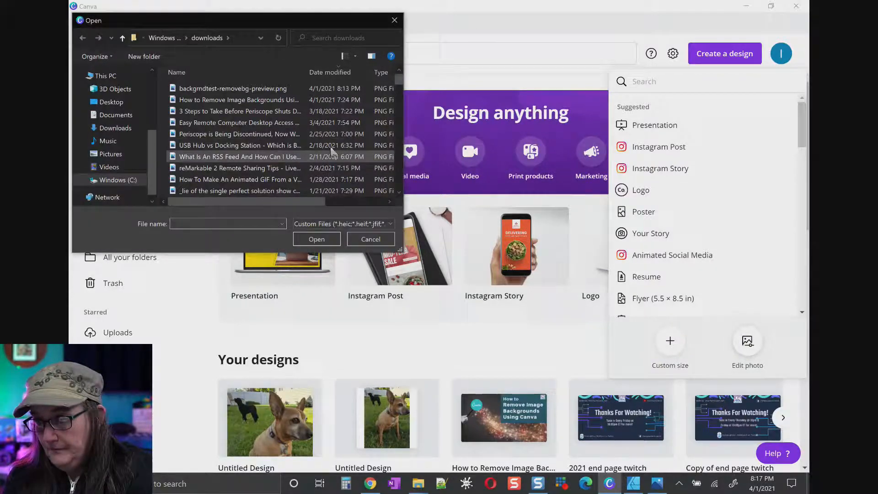
left_click(84, 182)
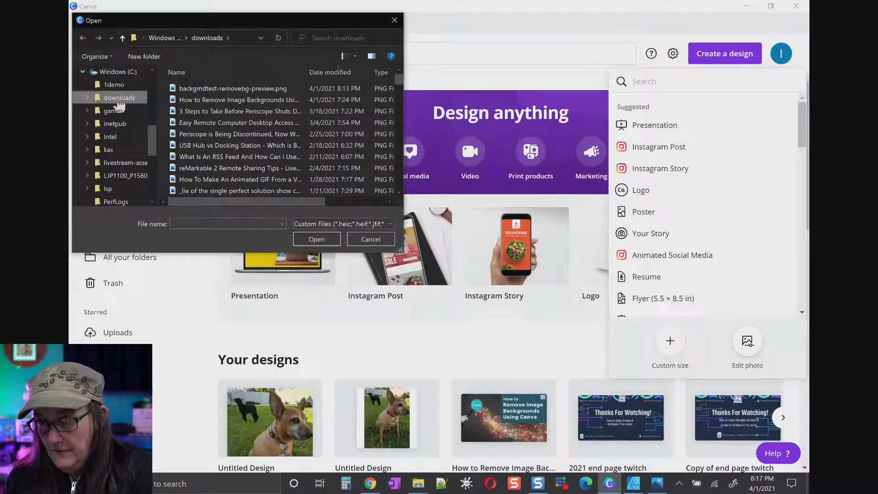
left_click(114, 86)
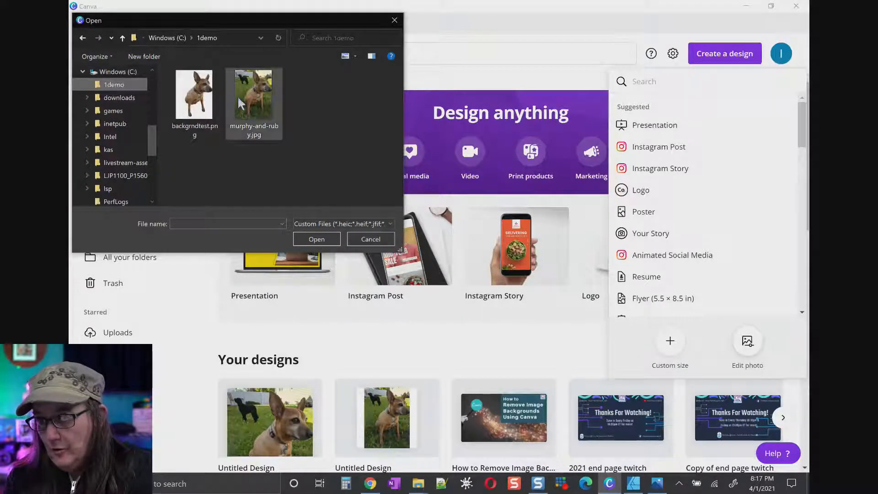
left_click(254, 100)
left_click(317, 239)
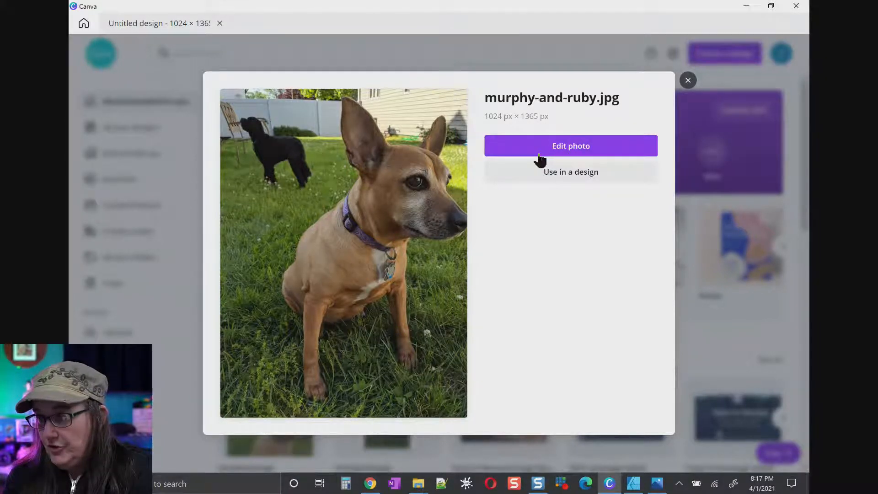
left_click(556, 151)
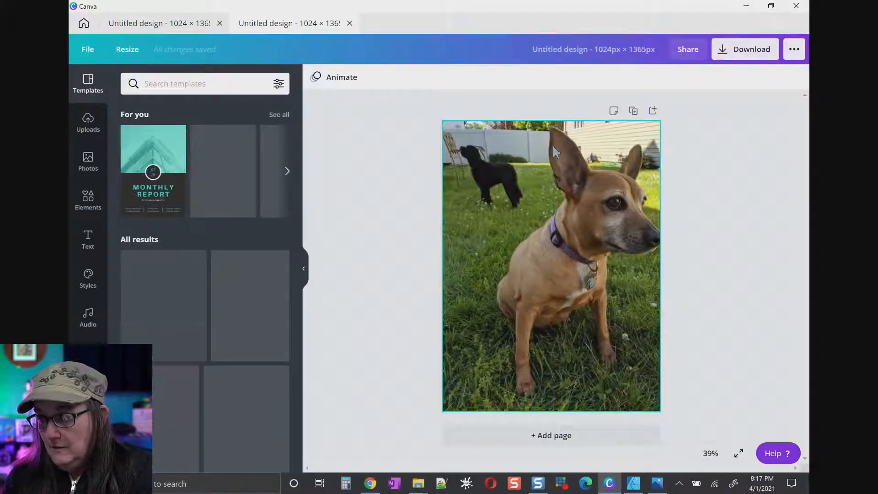
Apply the Background Remover effect to the photo of the two dogs
left_click(495, 169)
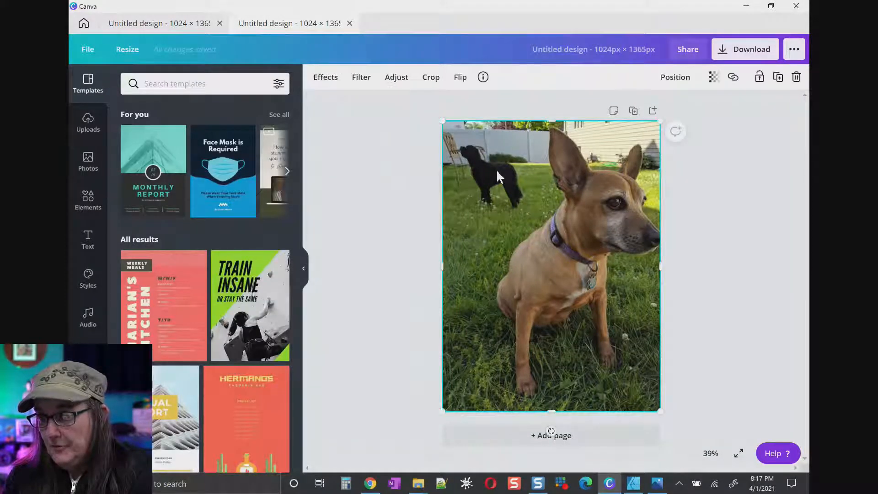
left_click(328, 81)
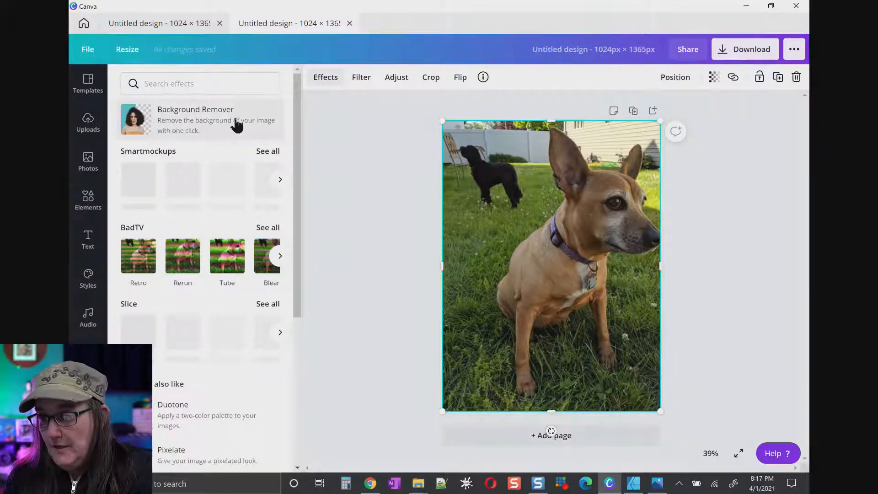
left_click(219, 123)
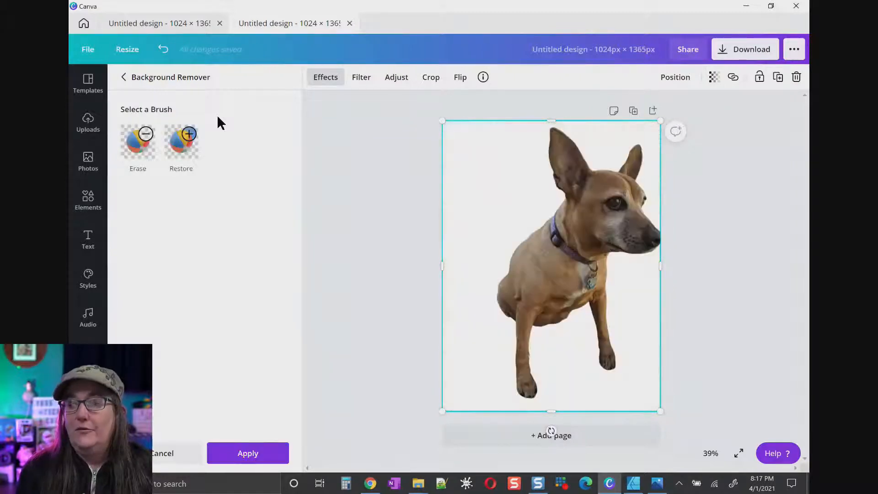
Restore the black dog and a strip of grass along the photo's lower edge with the size 25 Restore brush
left_click(155, 150)
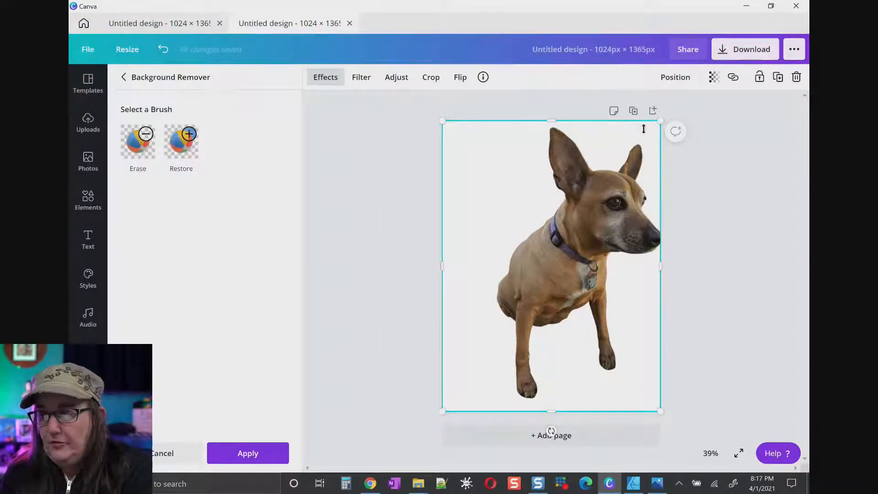
left_click(185, 153)
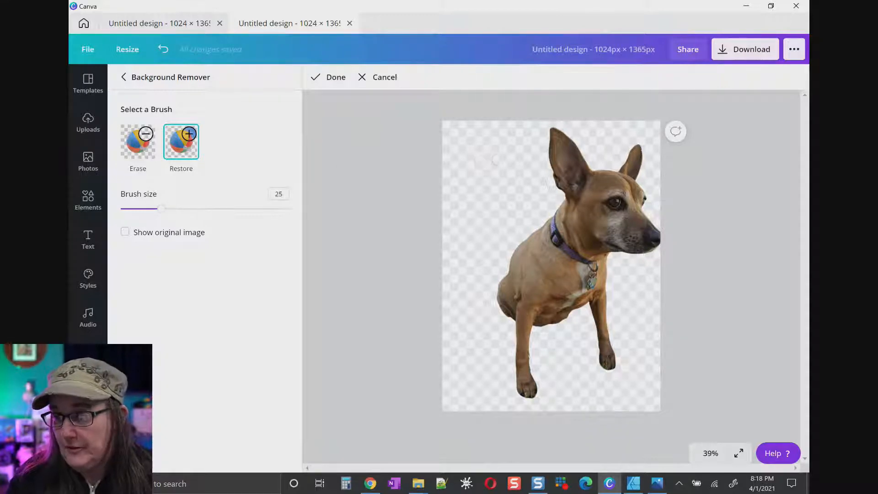
mouse_move(475, 153)
left_mouse_down()
mouse_move(462, 154)
mouse_move(472, 163)
mouse_move(480, 151)
mouse_move(491, 154)
mouse_move(485, 173)
mouse_move(499, 178)
mouse_move(466, 182)
mouse_move(480, 201)
mouse_move(516, 180)
mouse_move(516, 159)
mouse_move(493, 142)
mouse_move(520, 171)
mouse_move(509, 202)
mouse_move(495, 208)
mouse_move(475, 186)
mouse_move(529, 181)
mouse_move(509, 158)
mouse_move(514, 139)
left_mouse_up()
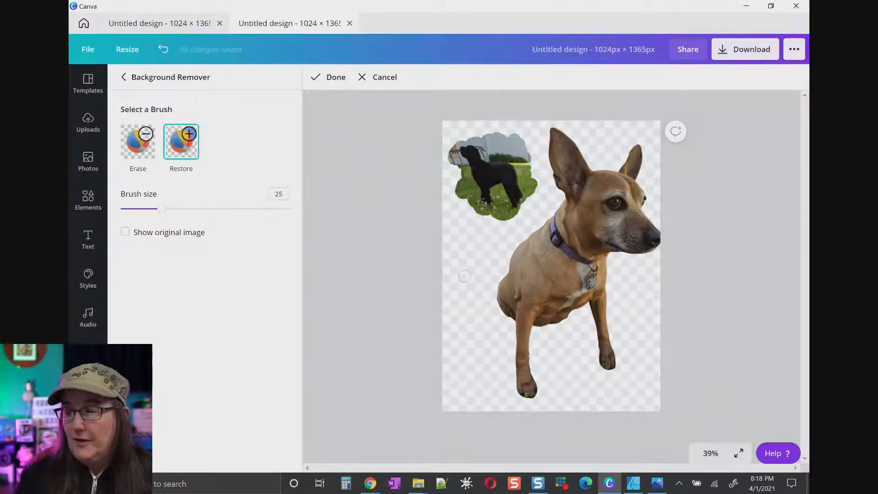
mouse_move(444, 394)
left_mouse_down()
mouse_move(512, 403)
mouse_move(493, 409)
mouse_move(504, 411)
mouse_move(563, 399)
mouse_move(574, 399)
mouse_move(575, 410)
mouse_move(591, 398)
mouse_move(609, 409)
mouse_move(612, 398)
mouse_move(562, 406)
mouse_move(626, 399)
mouse_move(626, 410)
mouse_move(657, 403)
left_mouse_up()
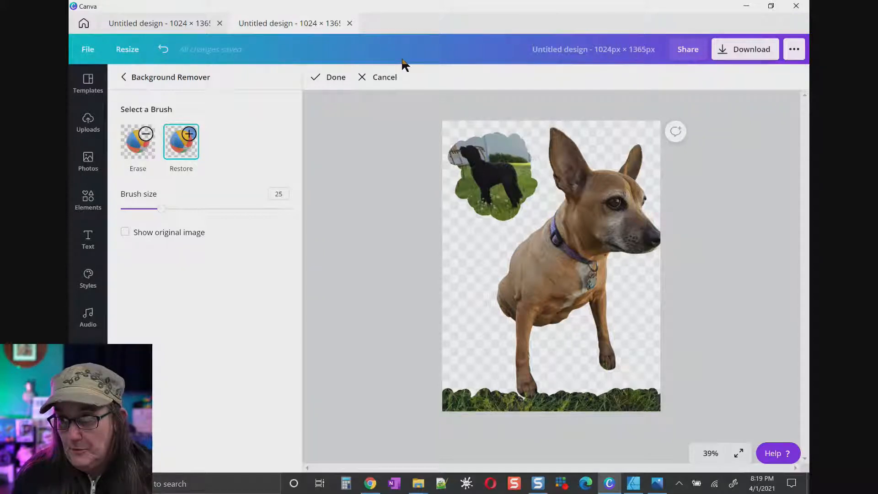
left_click(335, 80)
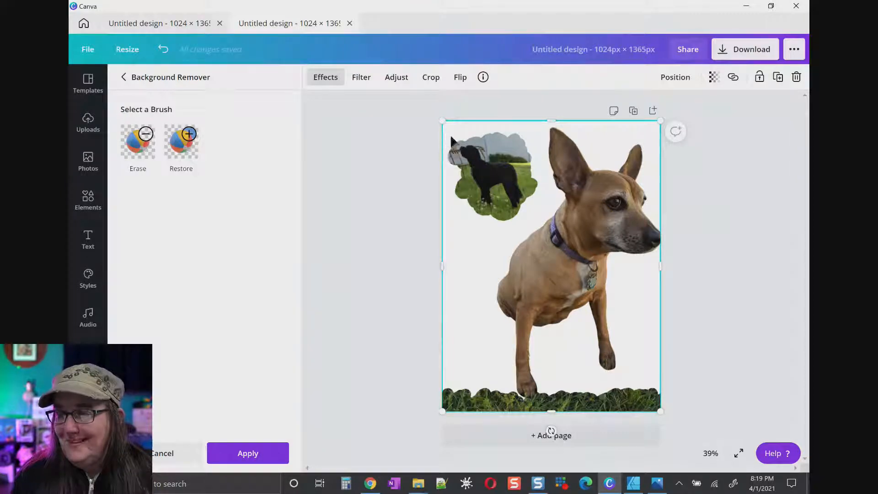
Take the retouched photo off the page and undo its removal
left_click_drag(452, 137, 192, 205)
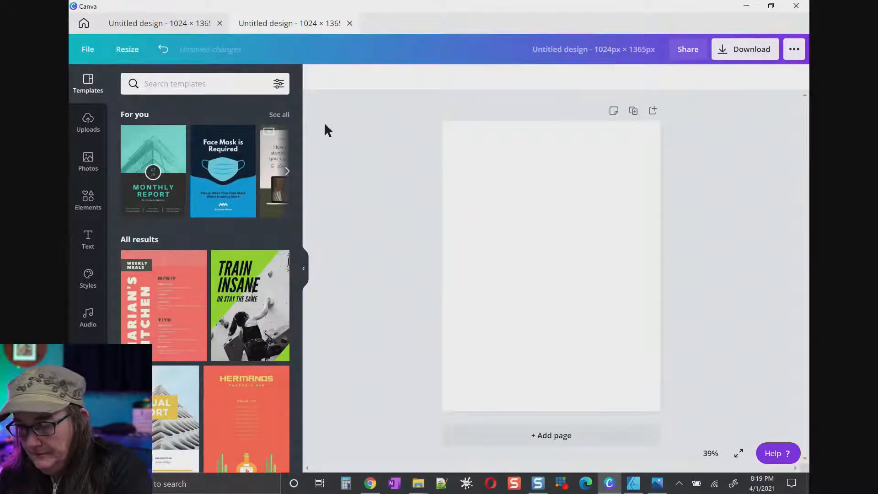
key("ctrl+z")
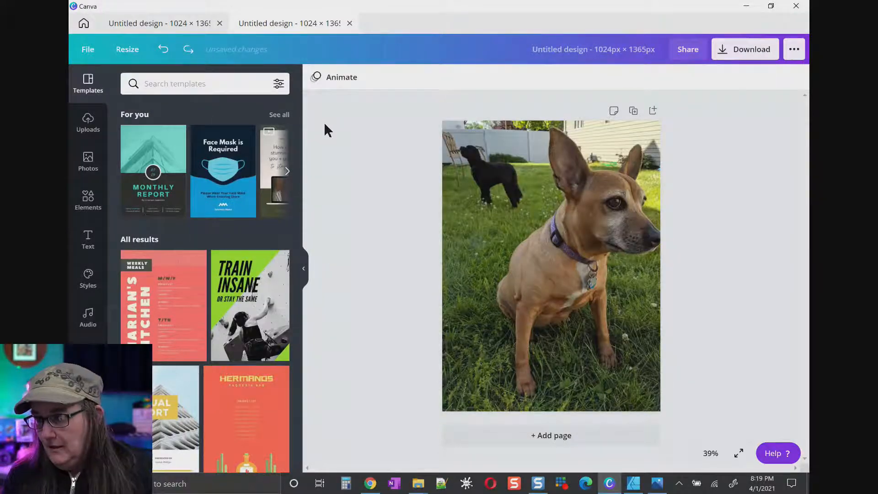
Select the original photo on the page and remove its background again with the Background Remover
left_click(481, 145)
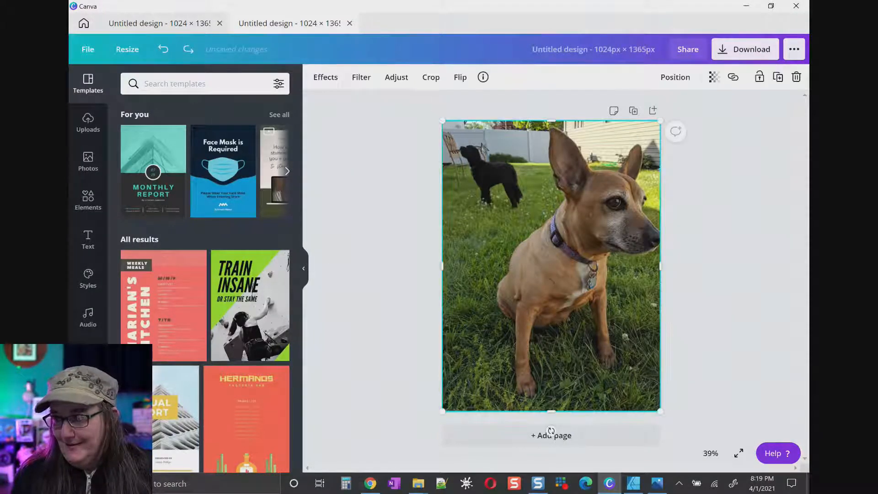
left_click(331, 83)
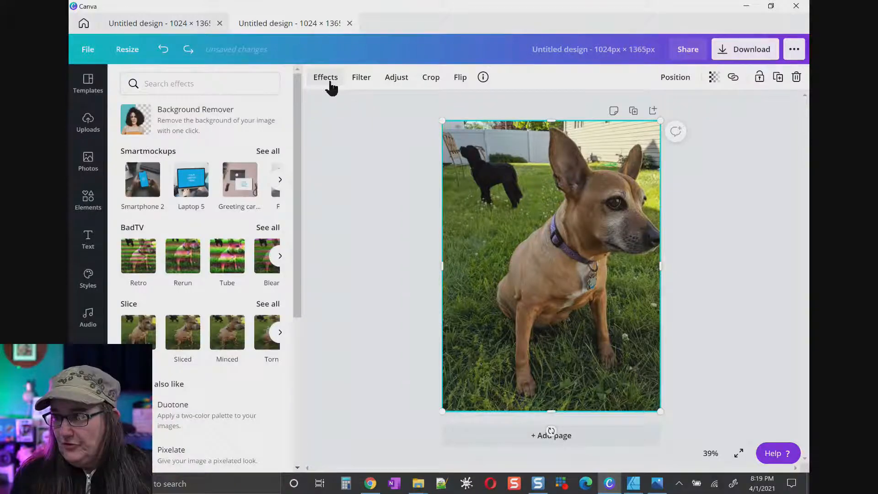
left_click(207, 124)
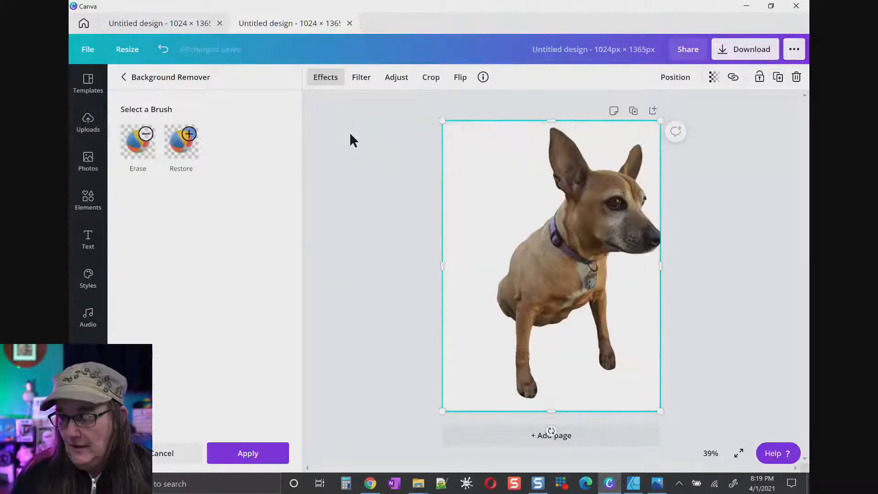
Paint back the black dog and the grass under the tan dog's paws using Restore at brush size 25, and finish the retouching
left_click(181, 142)
mouse_move(487, 147)
left_mouse_down()
mouse_move(458, 146)
mouse_move(467, 179)
mouse_move(489, 169)
mouse_move(488, 134)
mouse_move(511, 162)
mouse_move(499, 165)
mouse_move(504, 189)
mouse_move(481, 176)
mouse_move(479, 201)
mouse_move(501, 169)
mouse_move(526, 173)
mouse_move(517, 153)
mouse_move(492, 148)
mouse_move(473, 183)
mouse_move(496, 195)
mouse_move(518, 187)
mouse_move(520, 210)
mouse_move(521, 192)
mouse_move(484, 191)
mouse_move(507, 196)
mouse_move(502, 170)
left_mouse_up()
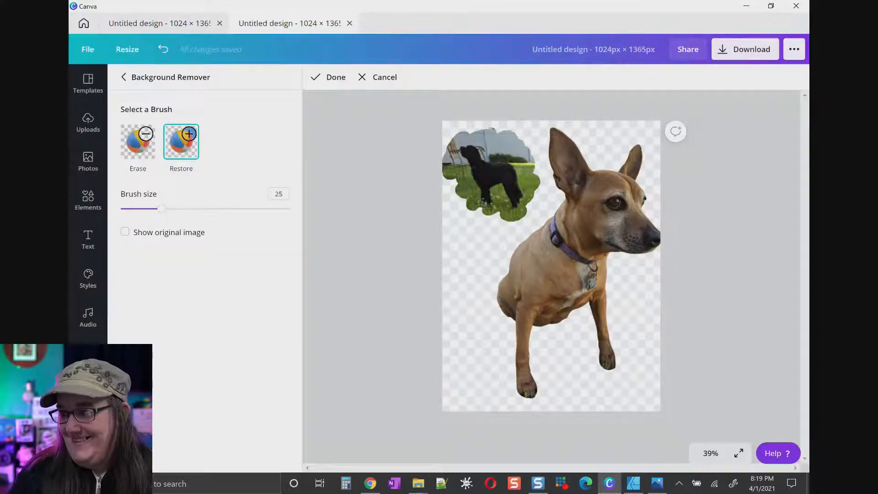
mouse_move(451, 396)
left_mouse_down()
mouse_move(482, 404)
mouse_move(483, 387)
mouse_move(499, 402)
mouse_move(528, 408)
mouse_move(569, 400)
mouse_move(562, 409)
mouse_move(554, 406)
mouse_move(583, 394)
mouse_move(576, 407)
mouse_move(618, 397)
mouse_move(634, 409)
mouse_move(658, 386)
left_mouse_up()
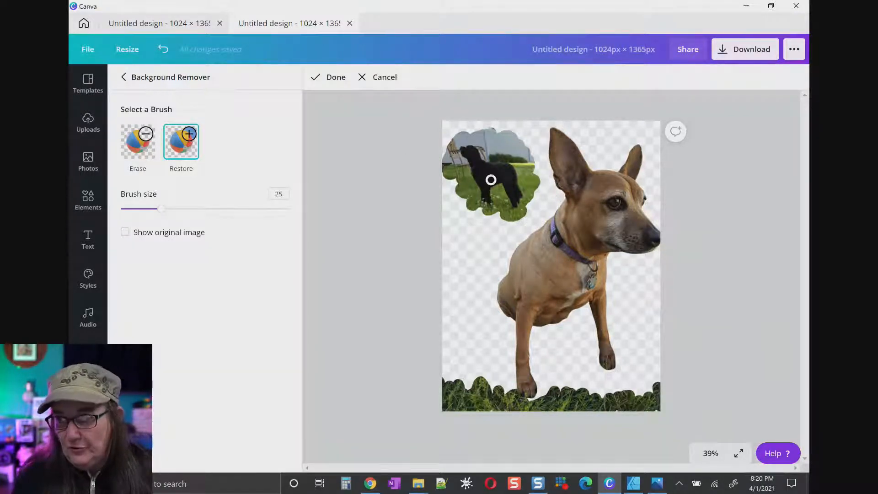
left_click(329, 80)
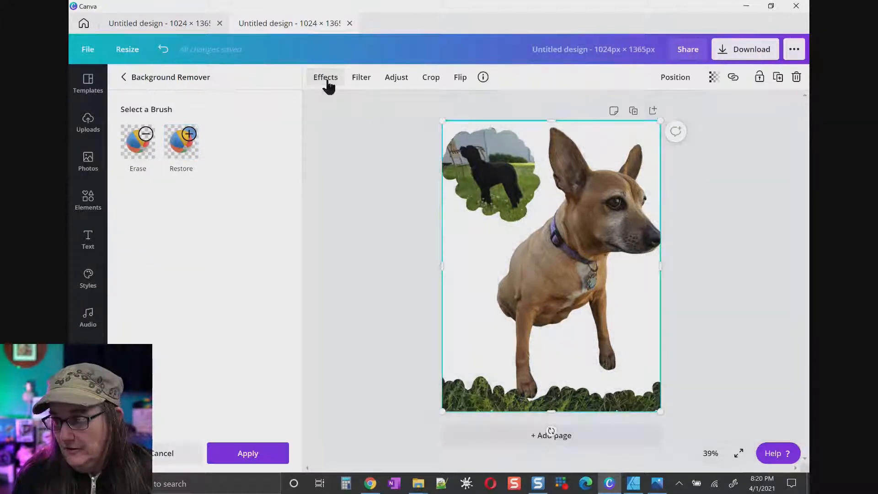
left_click(708, 284)
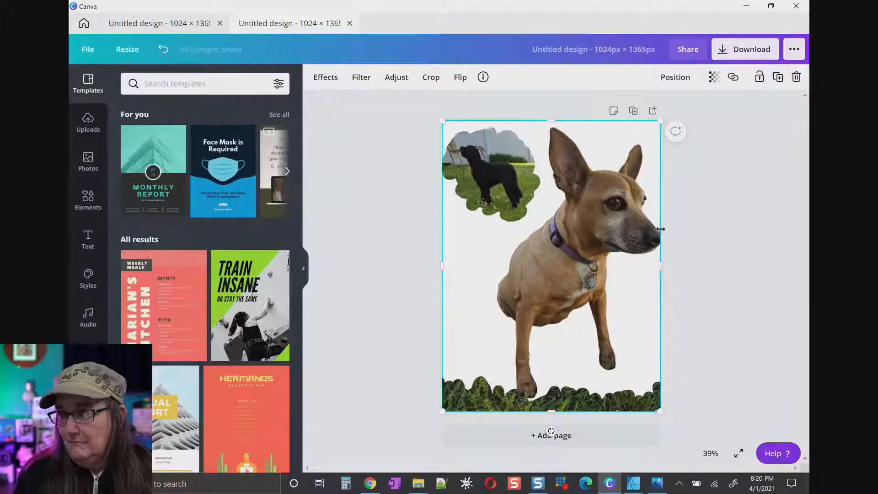